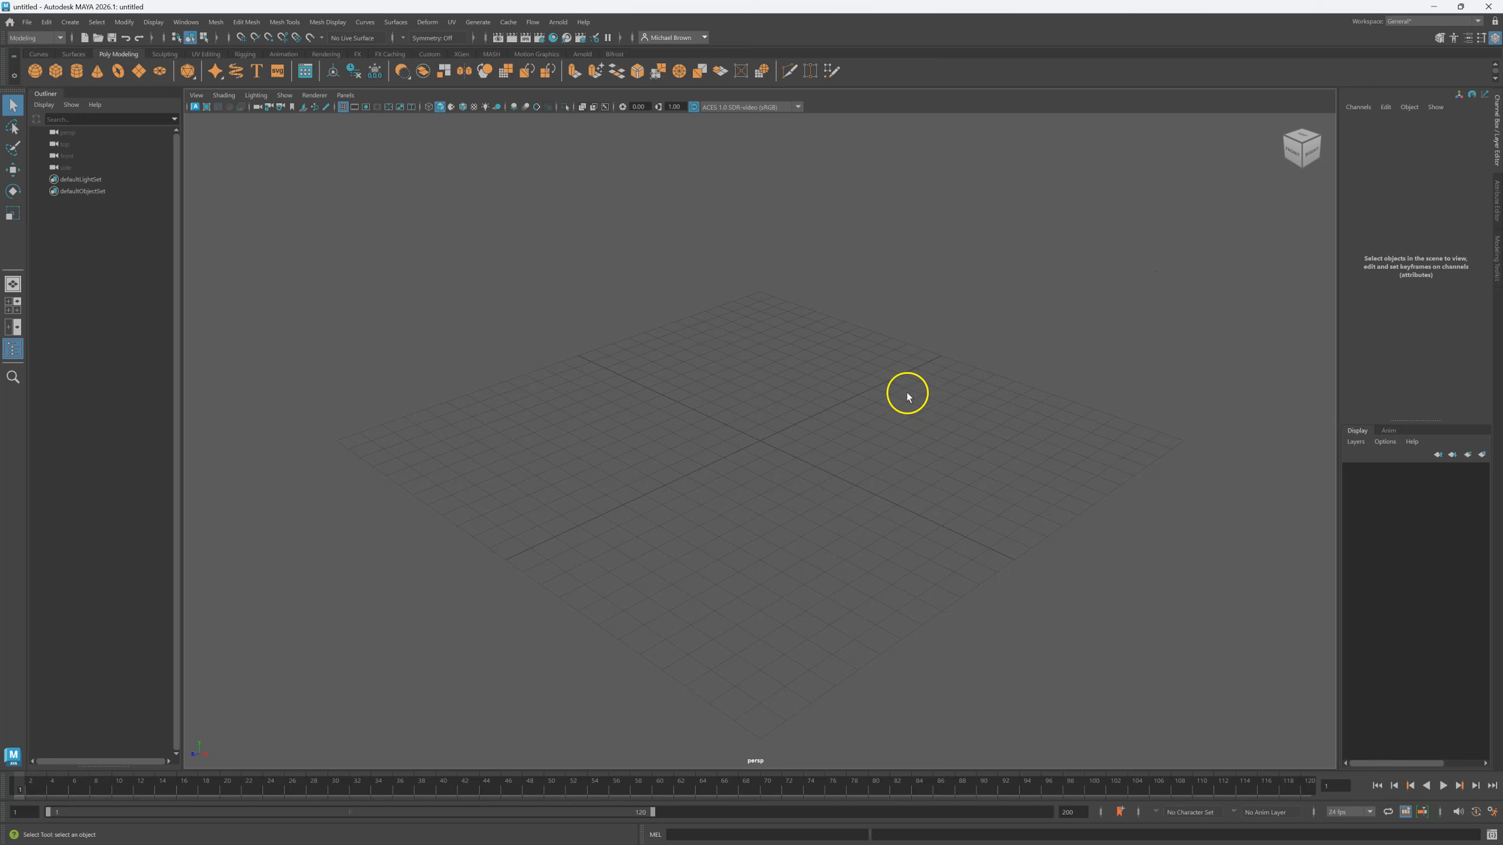
Toggle the four-view layout back to the top view, then preview the Attribute Editor and Modeling Toolkit panels.
key(space)
key(space)
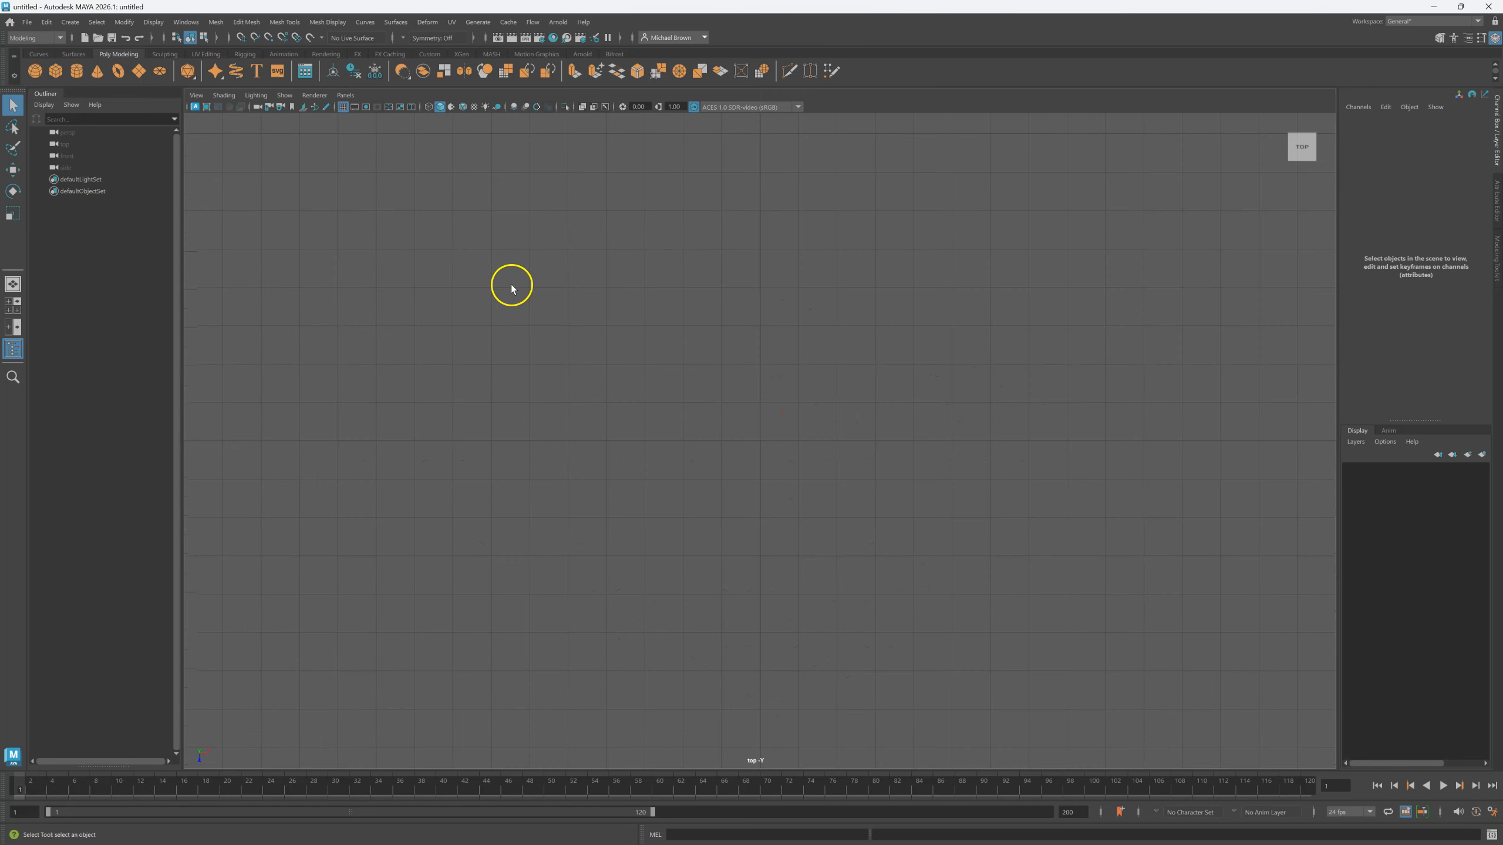
key(space)
key(space)
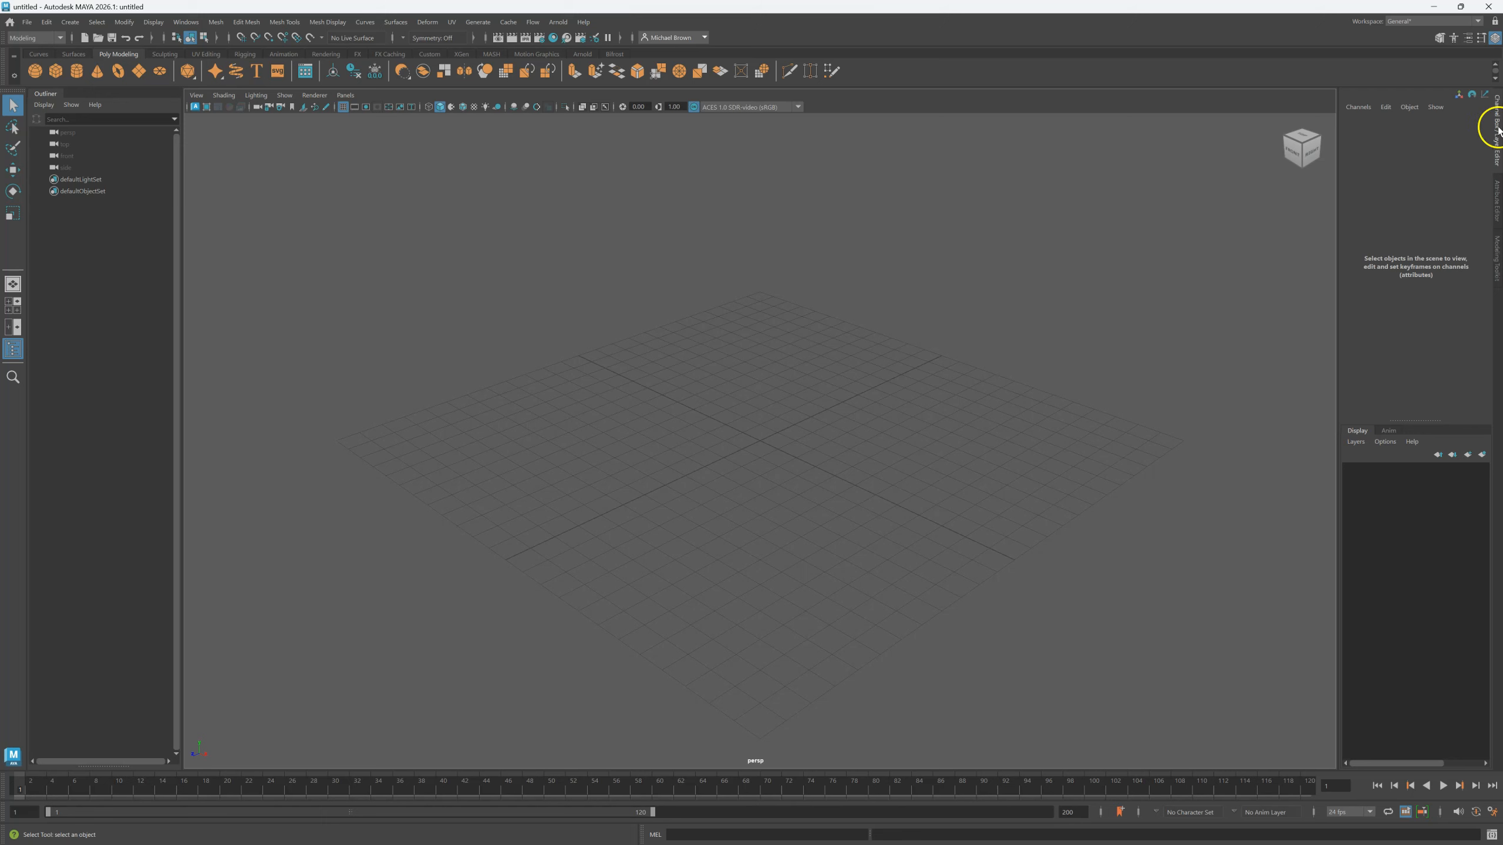
click(1497, 201)
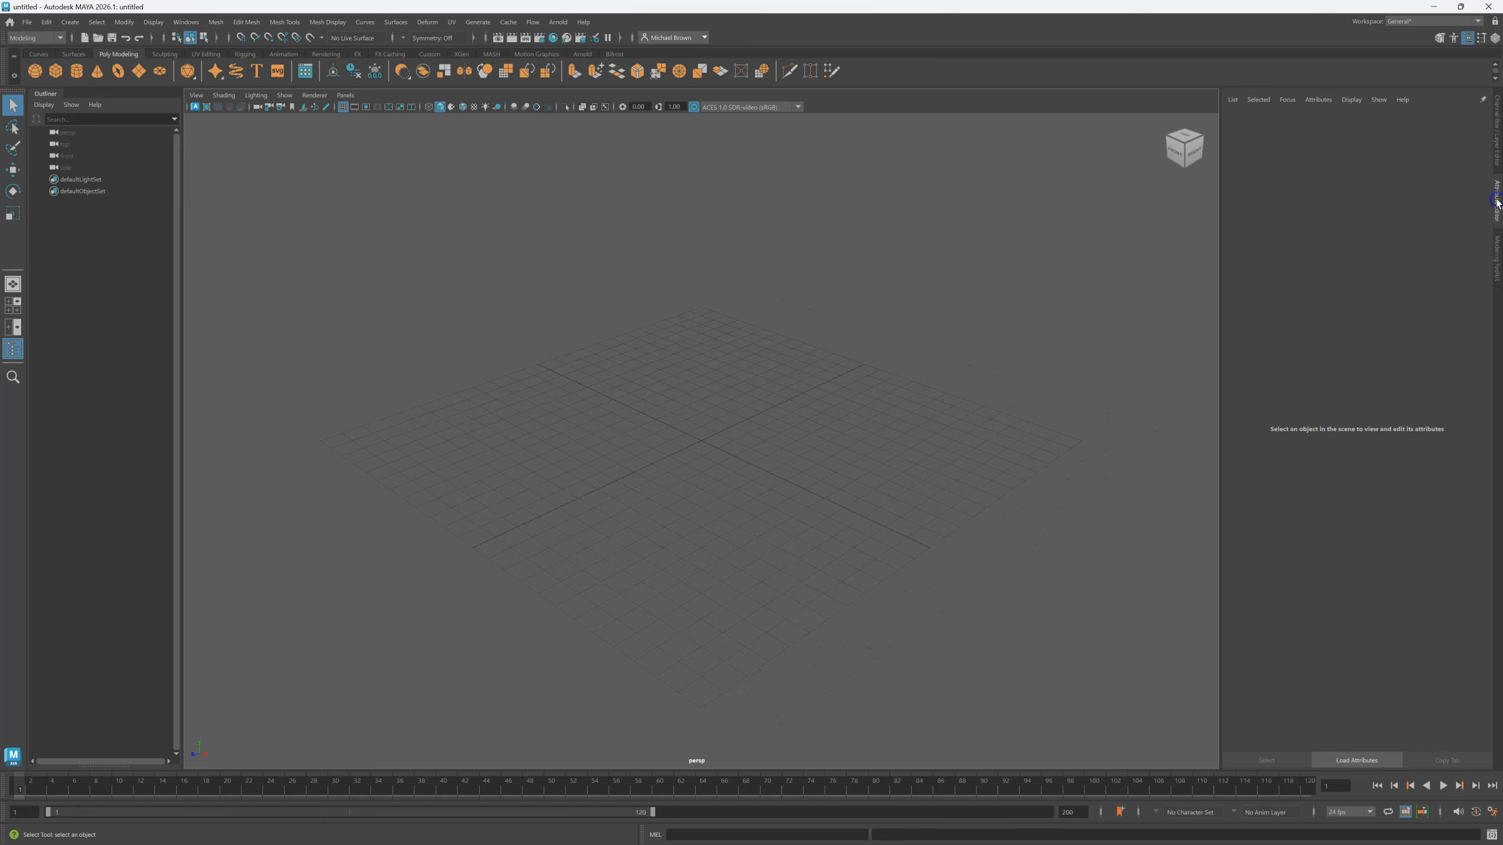
click(1498, 256)
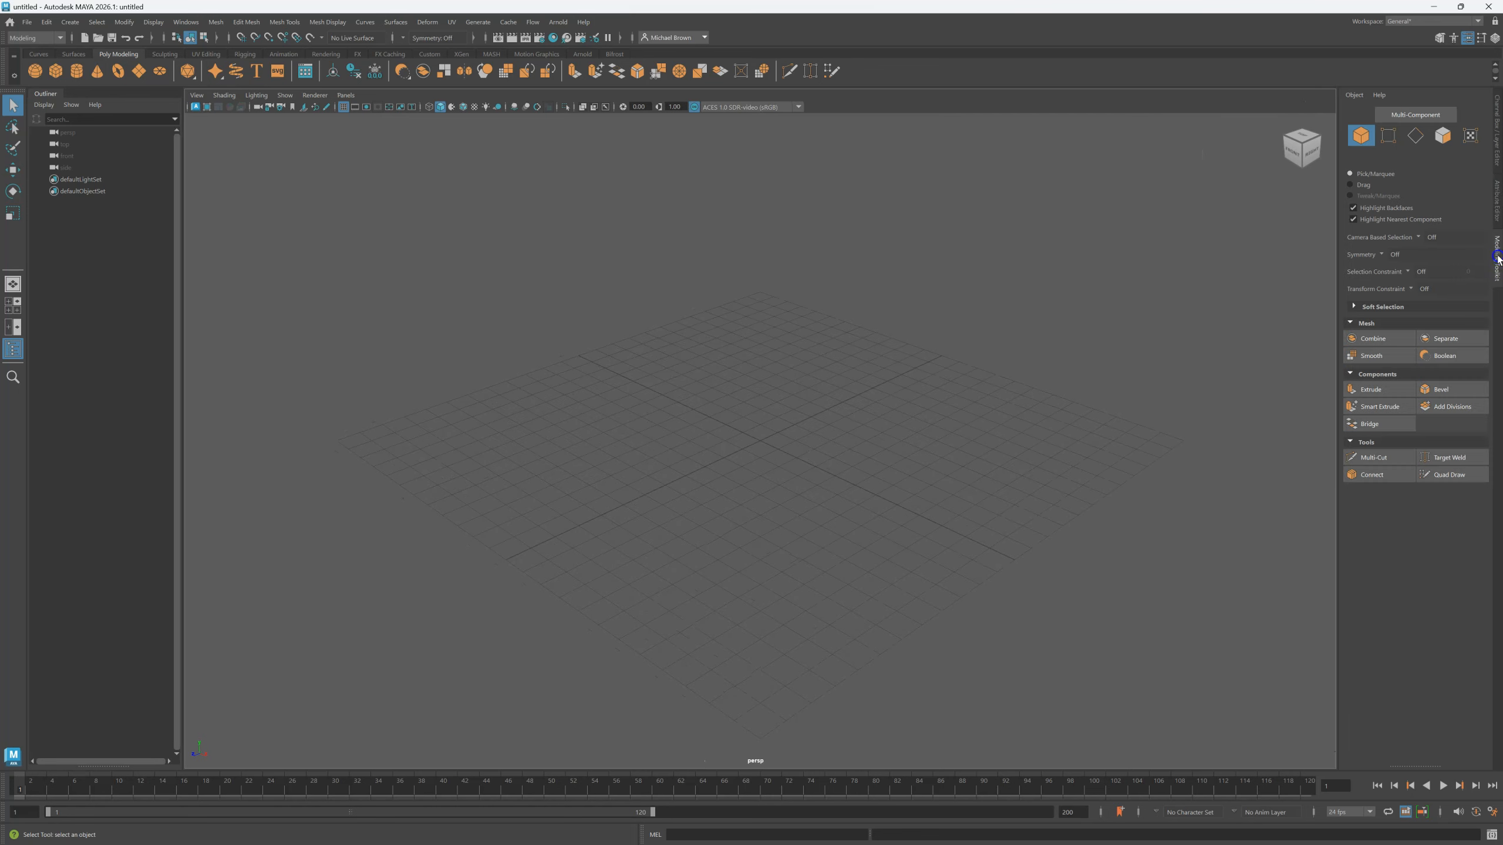
click(1497, 122)
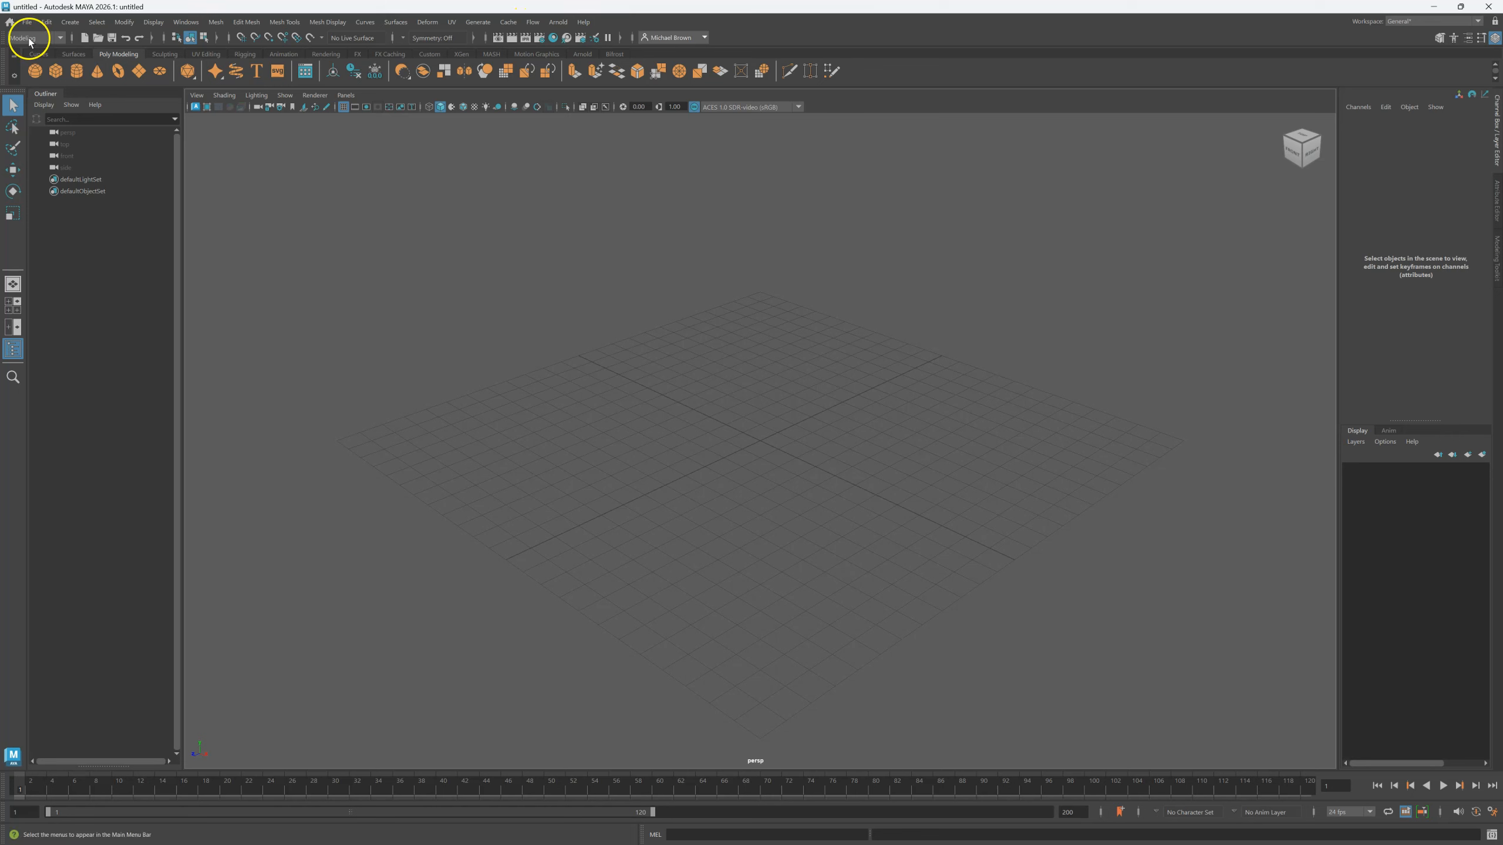
Cycle the main menus through the Rigging, Animation, FX and Rendering menu sets.
click(61, 38)
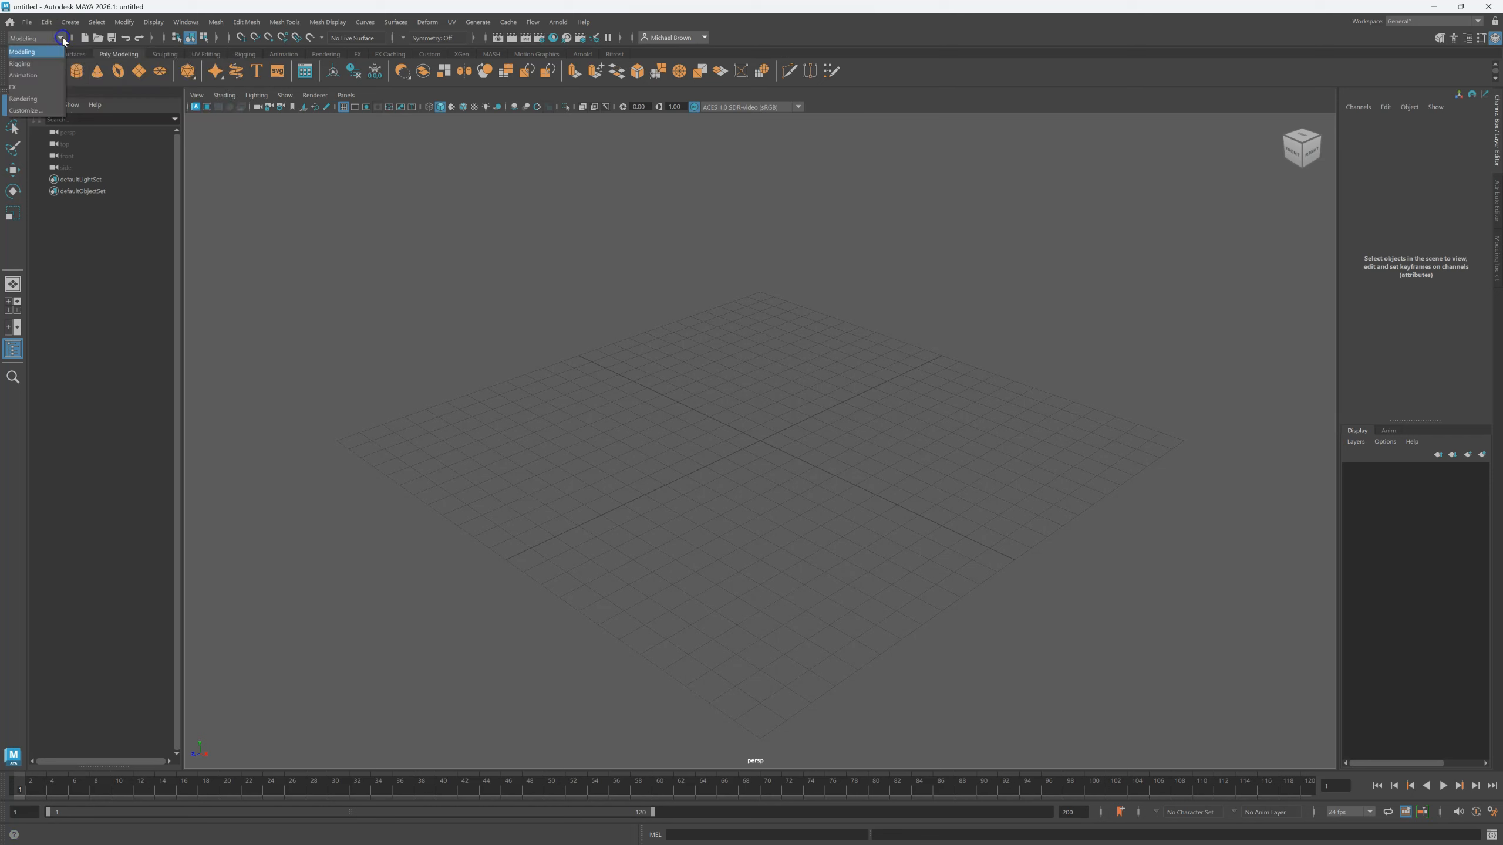
click(22, 64)
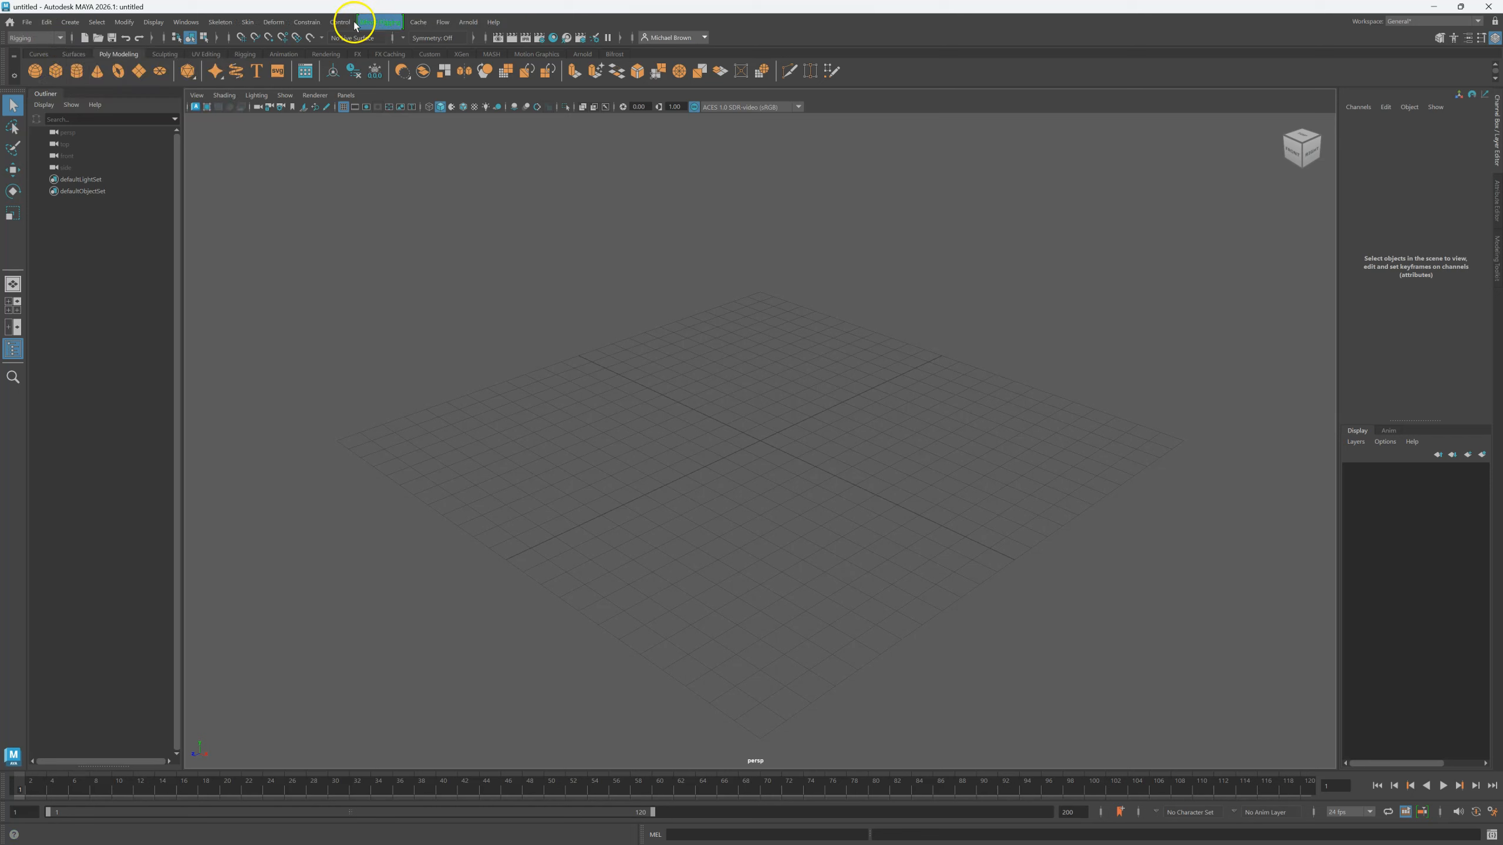
click(60, 39)
click(44, 75)
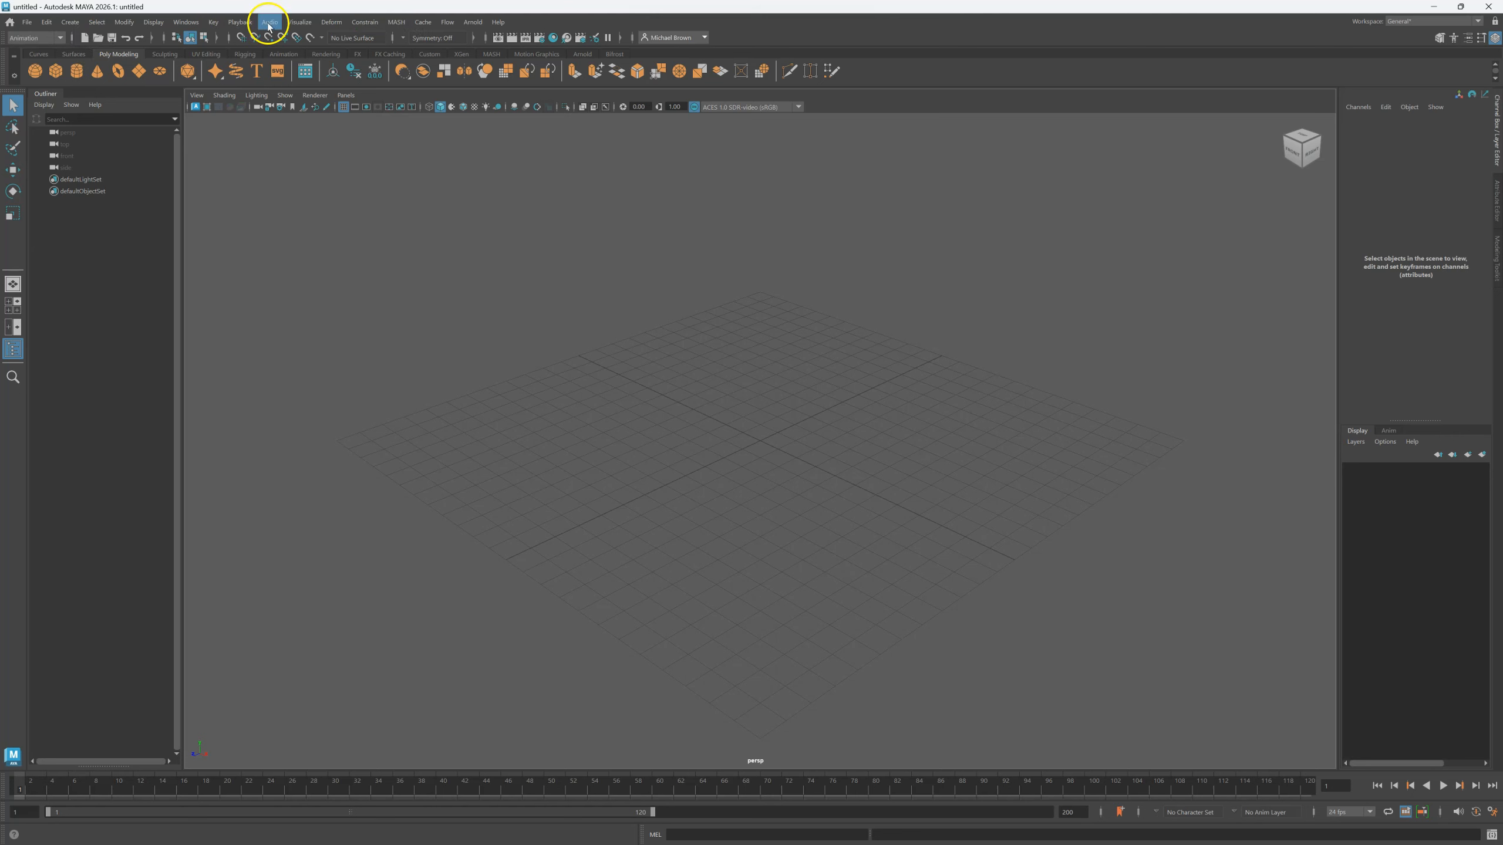
click(59, 38)
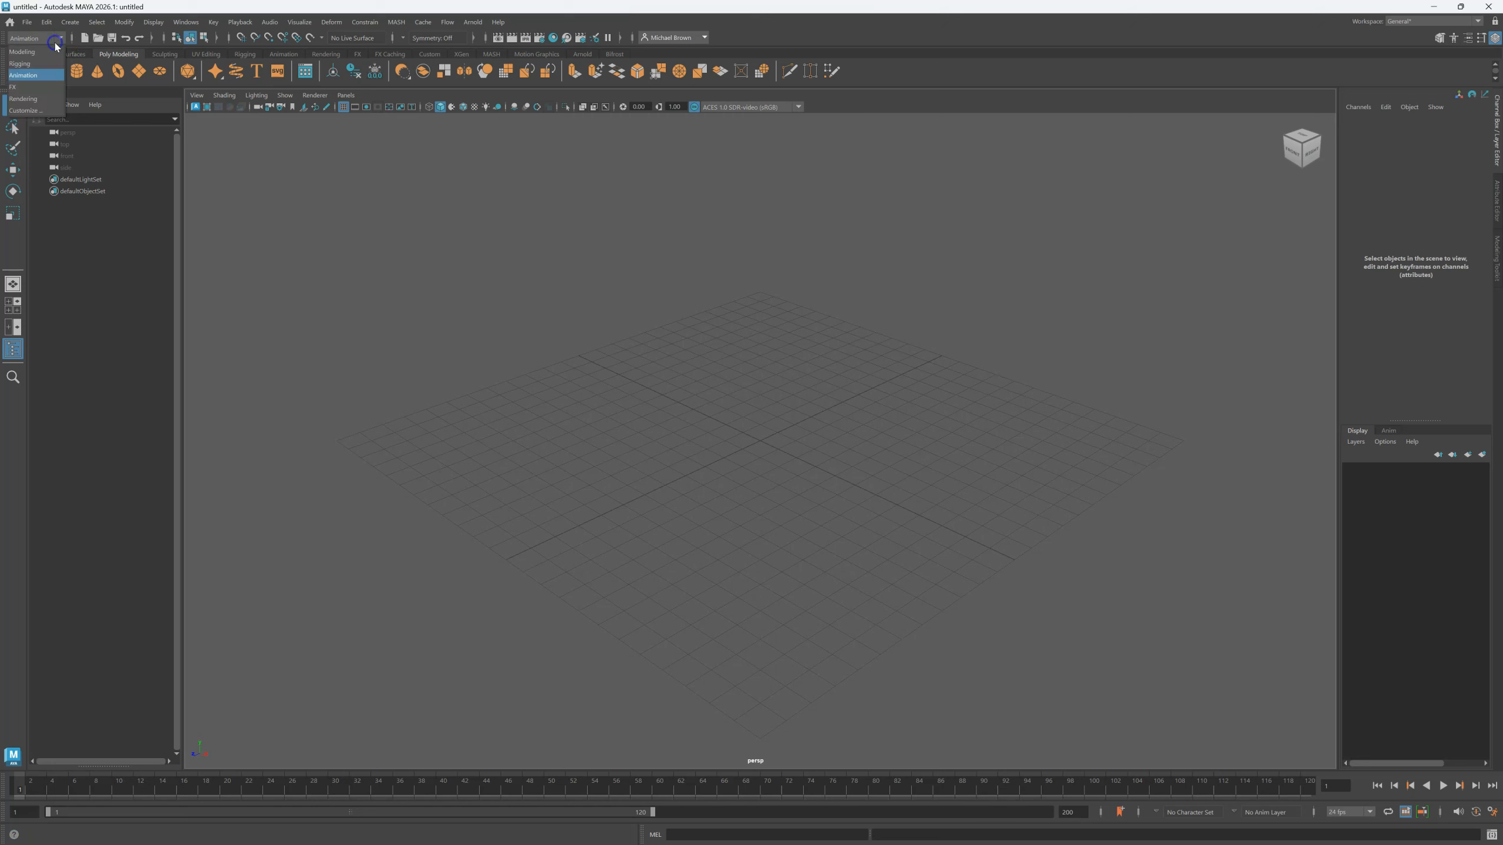
click(48, 89)
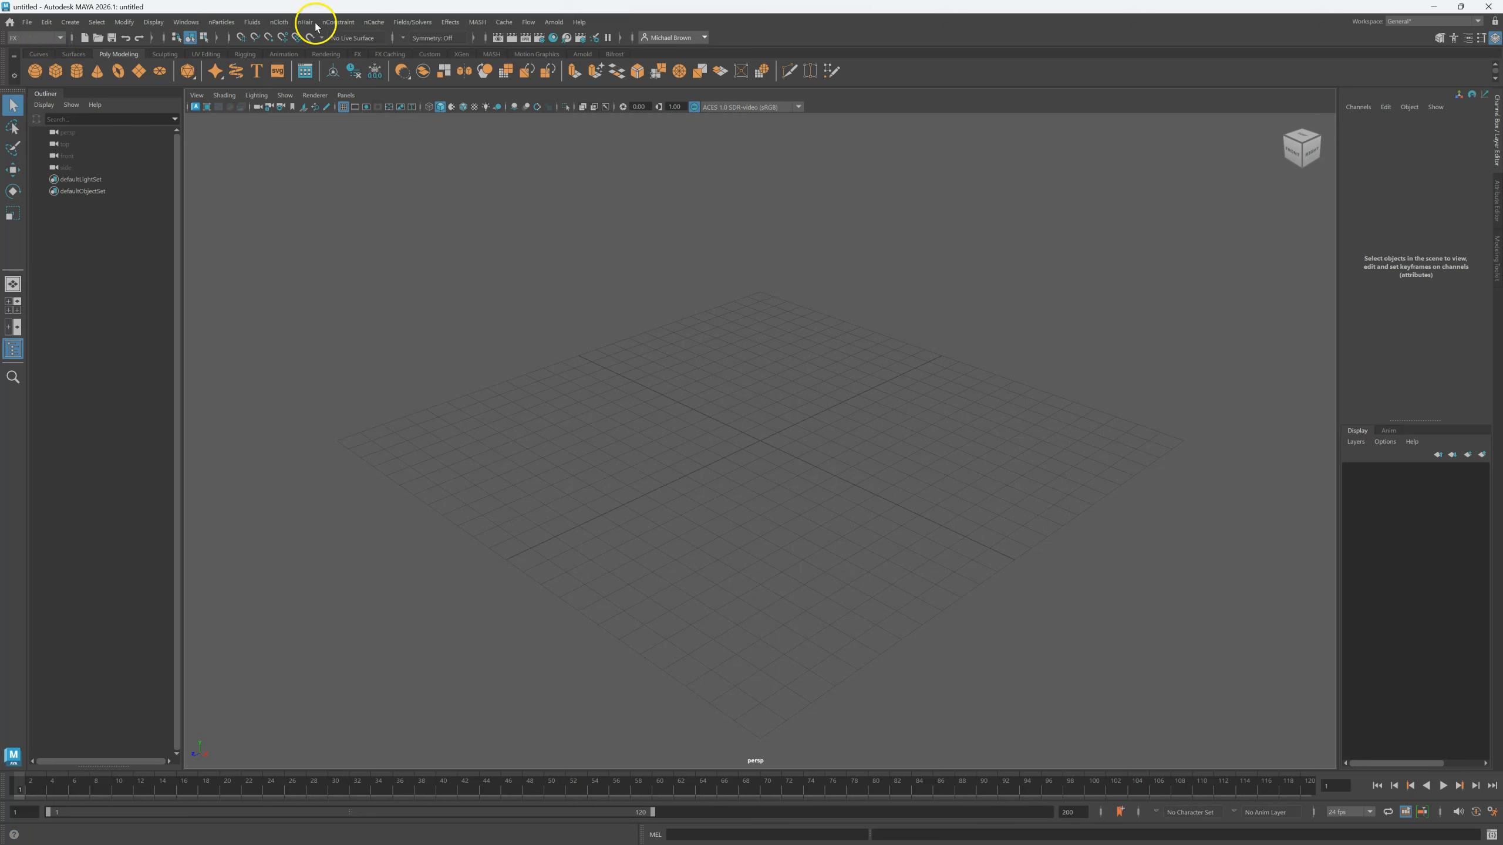
click(56, 39)
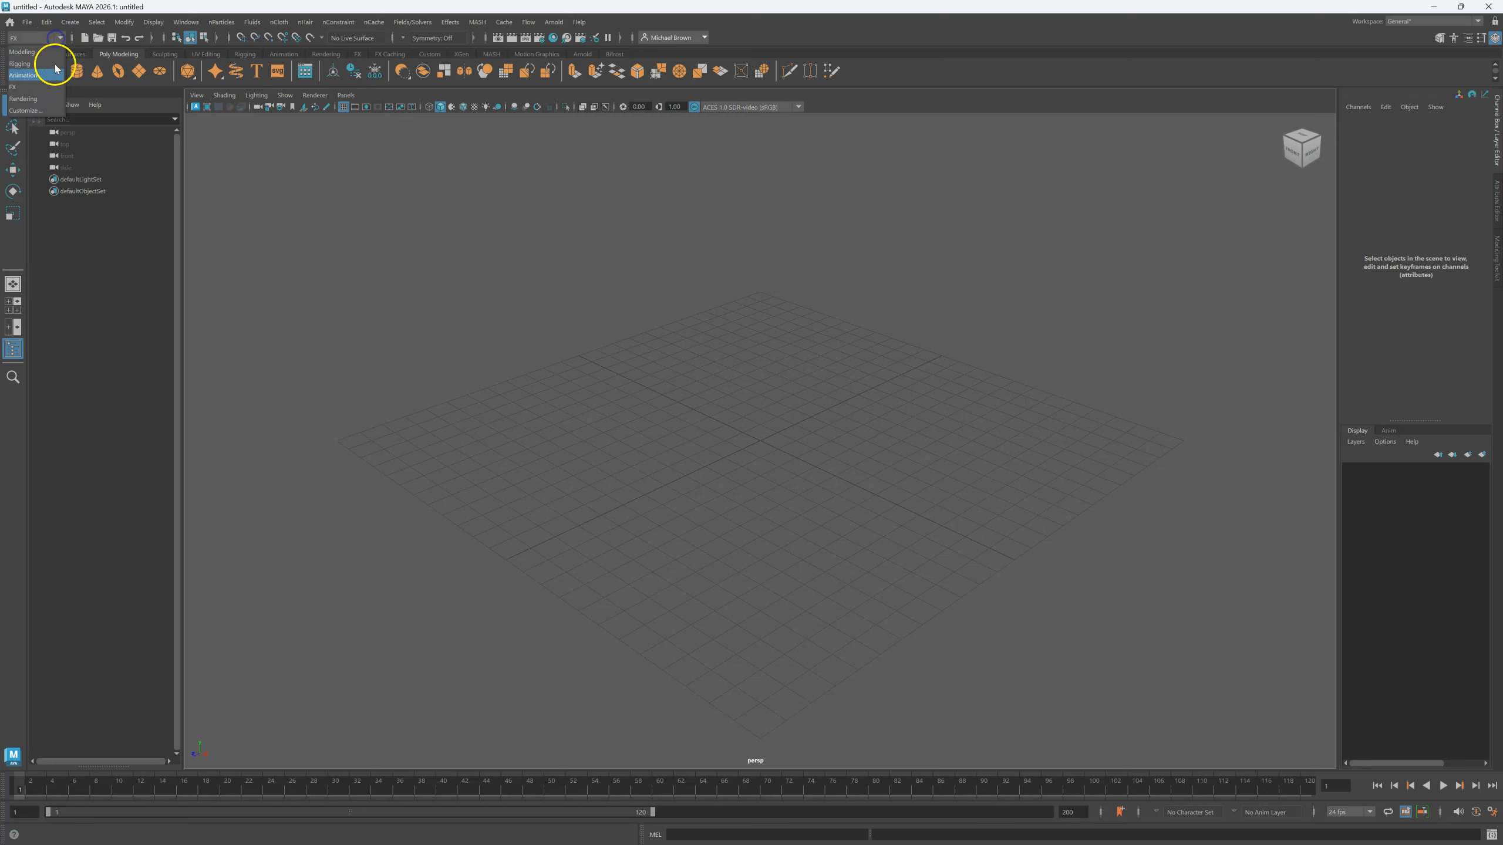
click(47, 100)
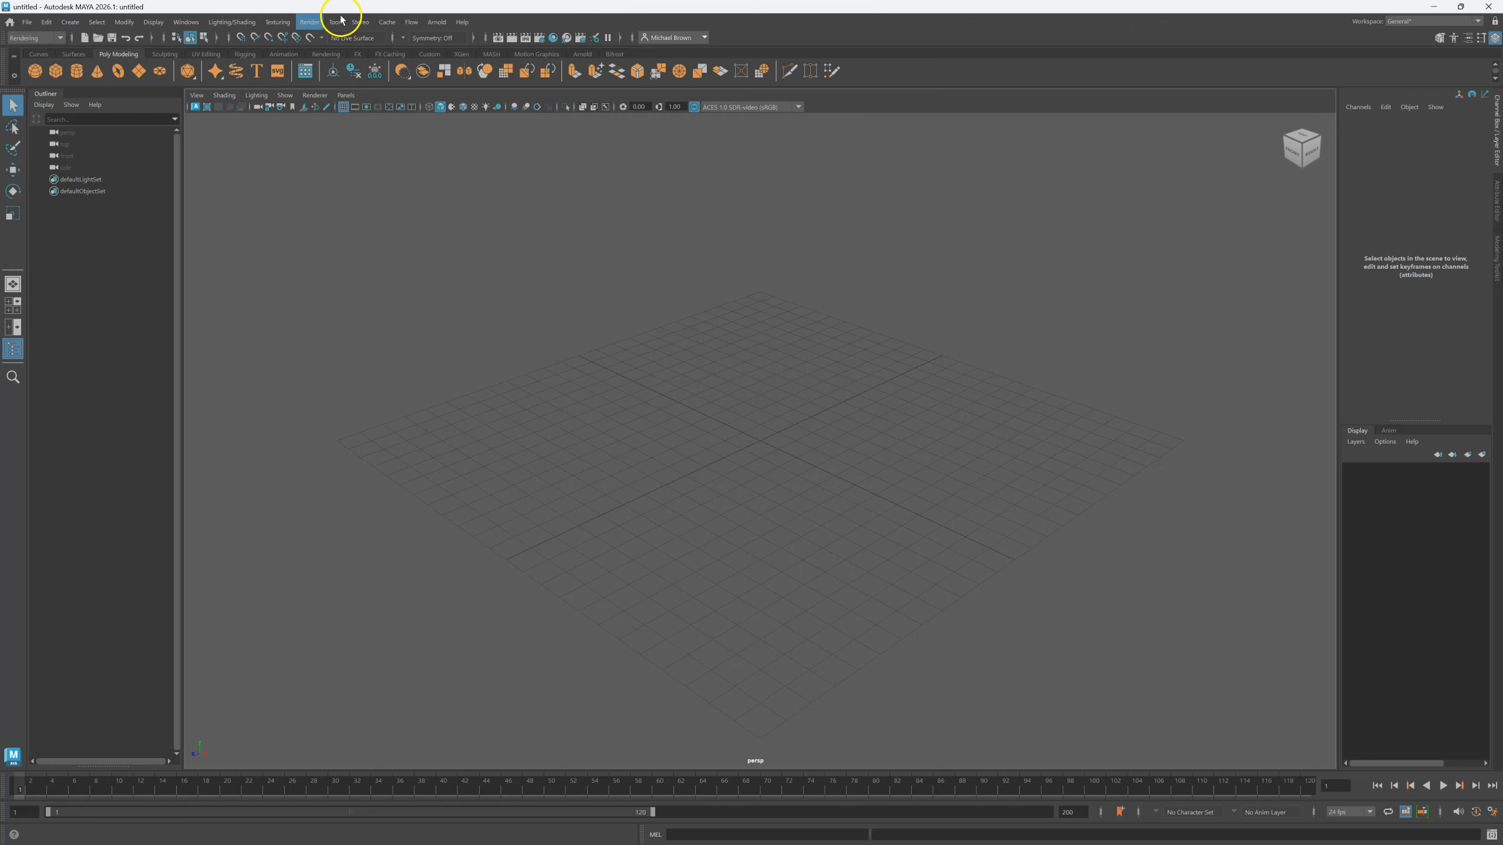
Return to the Modeling menu set and create pCube1 at the grid origin.
click(62, 40)
click(47, 51)
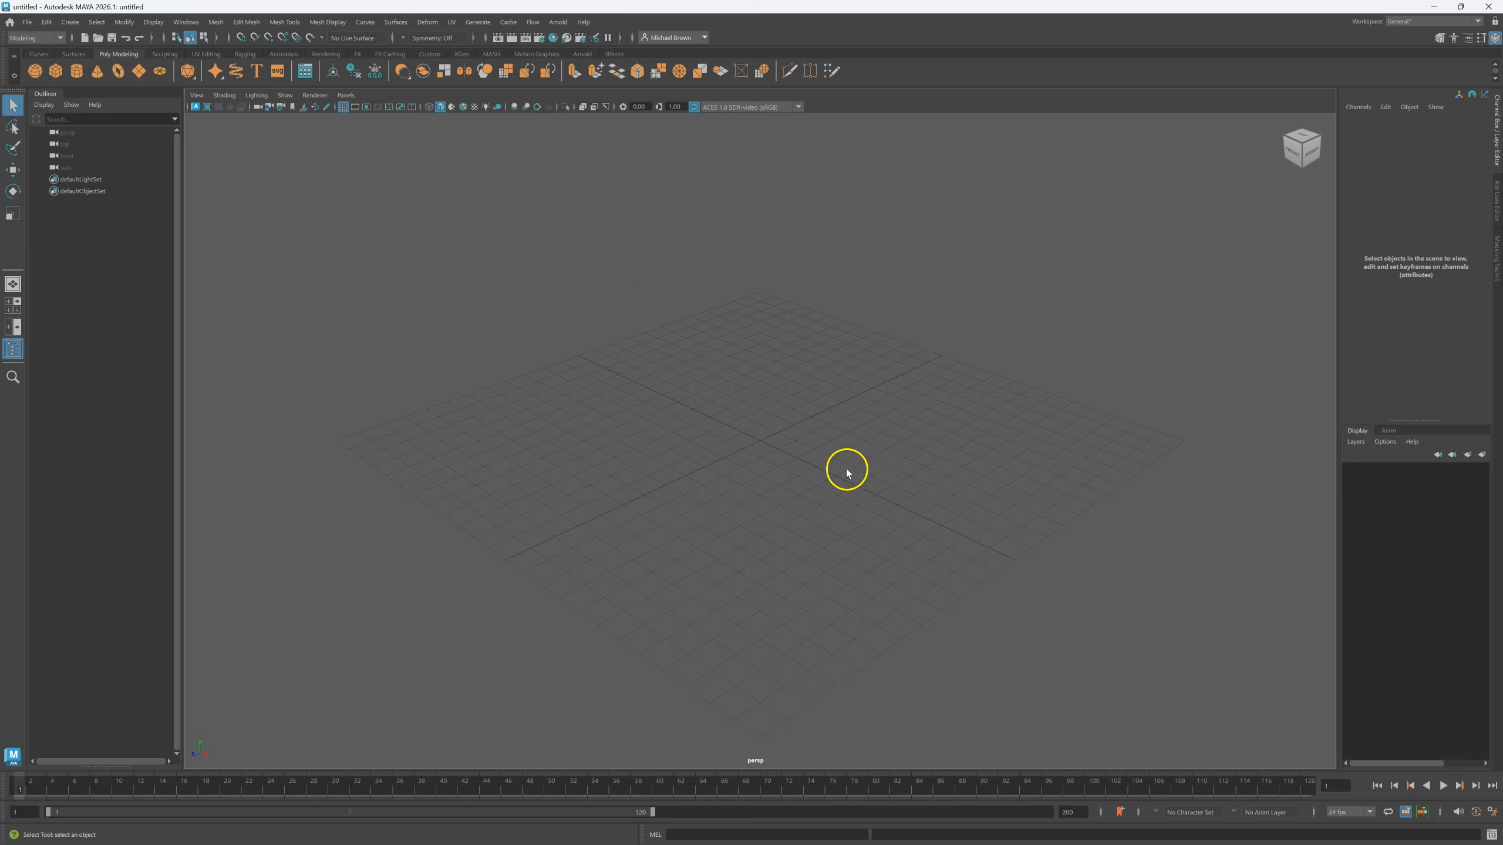
click(54, 72)
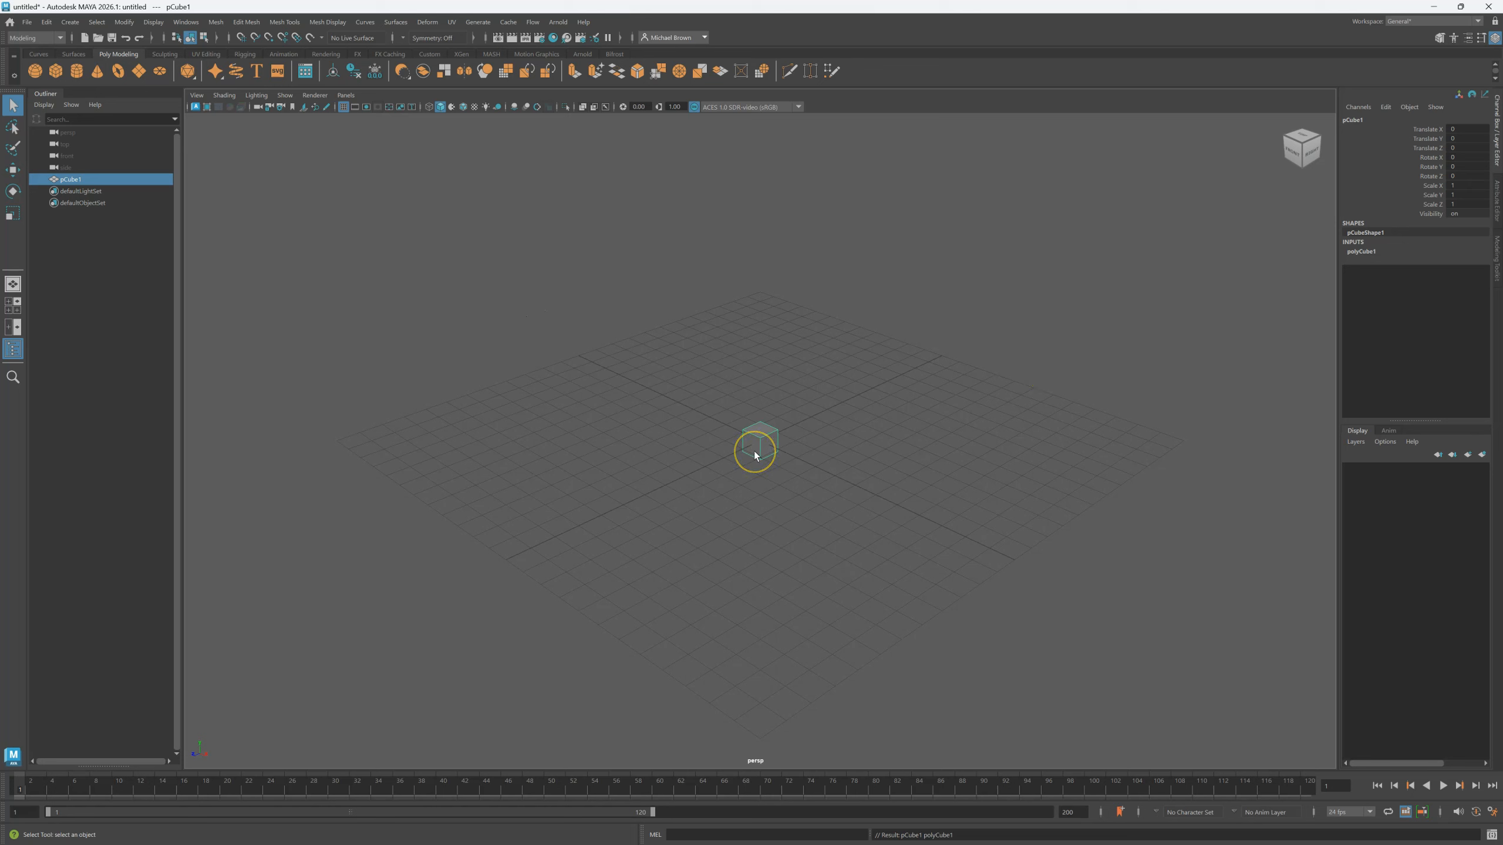
click(805, 451)
Set polyCube1's Width, Height and Depth to 4 each, then reselect the cube.
click(1355, 254)
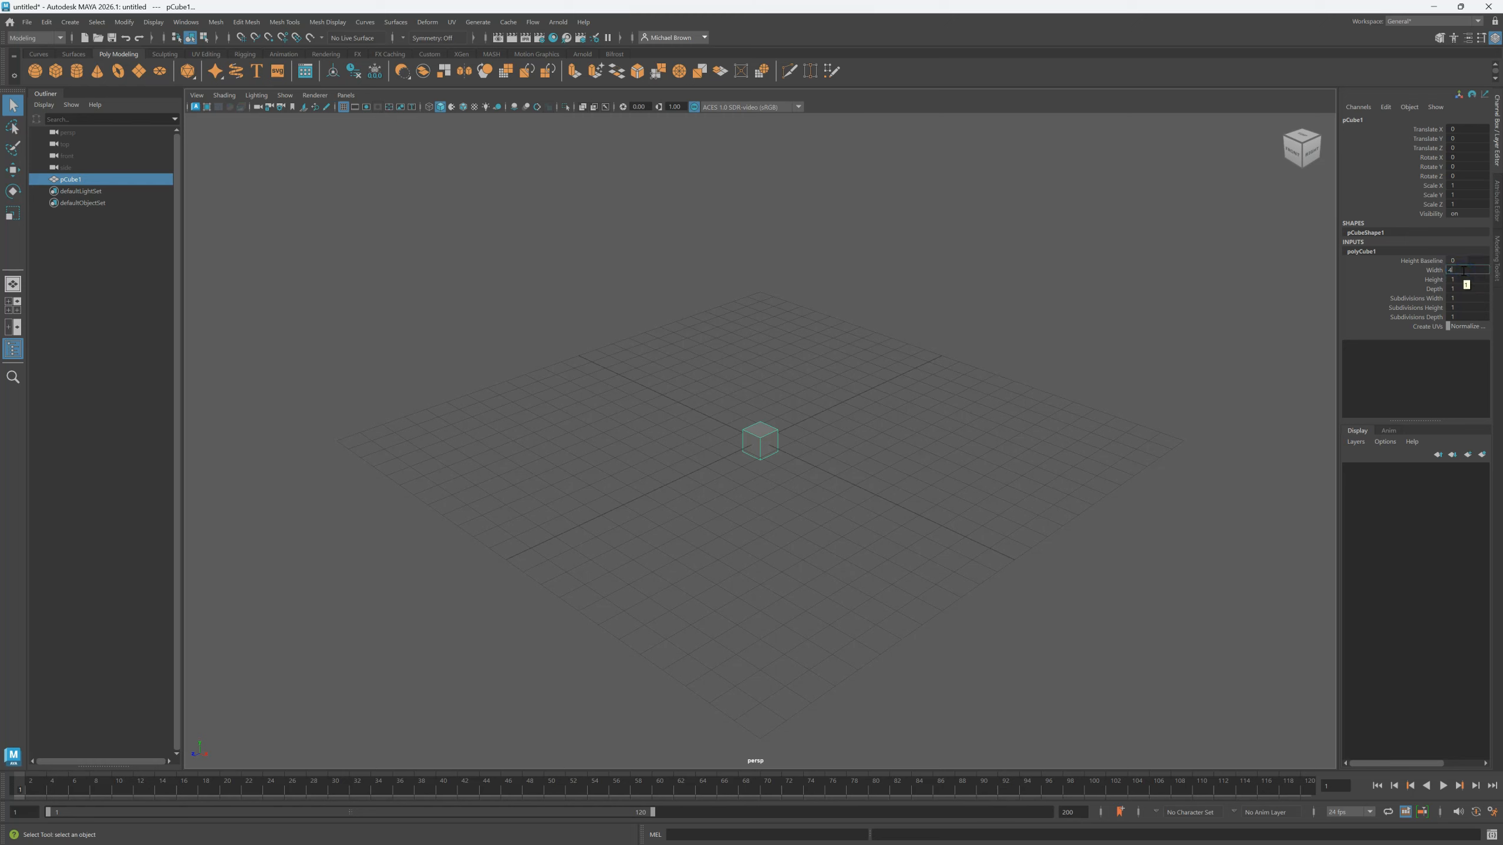
click(1463, 271)
text(4)
key(Tab)
text(4)
key(Tab)
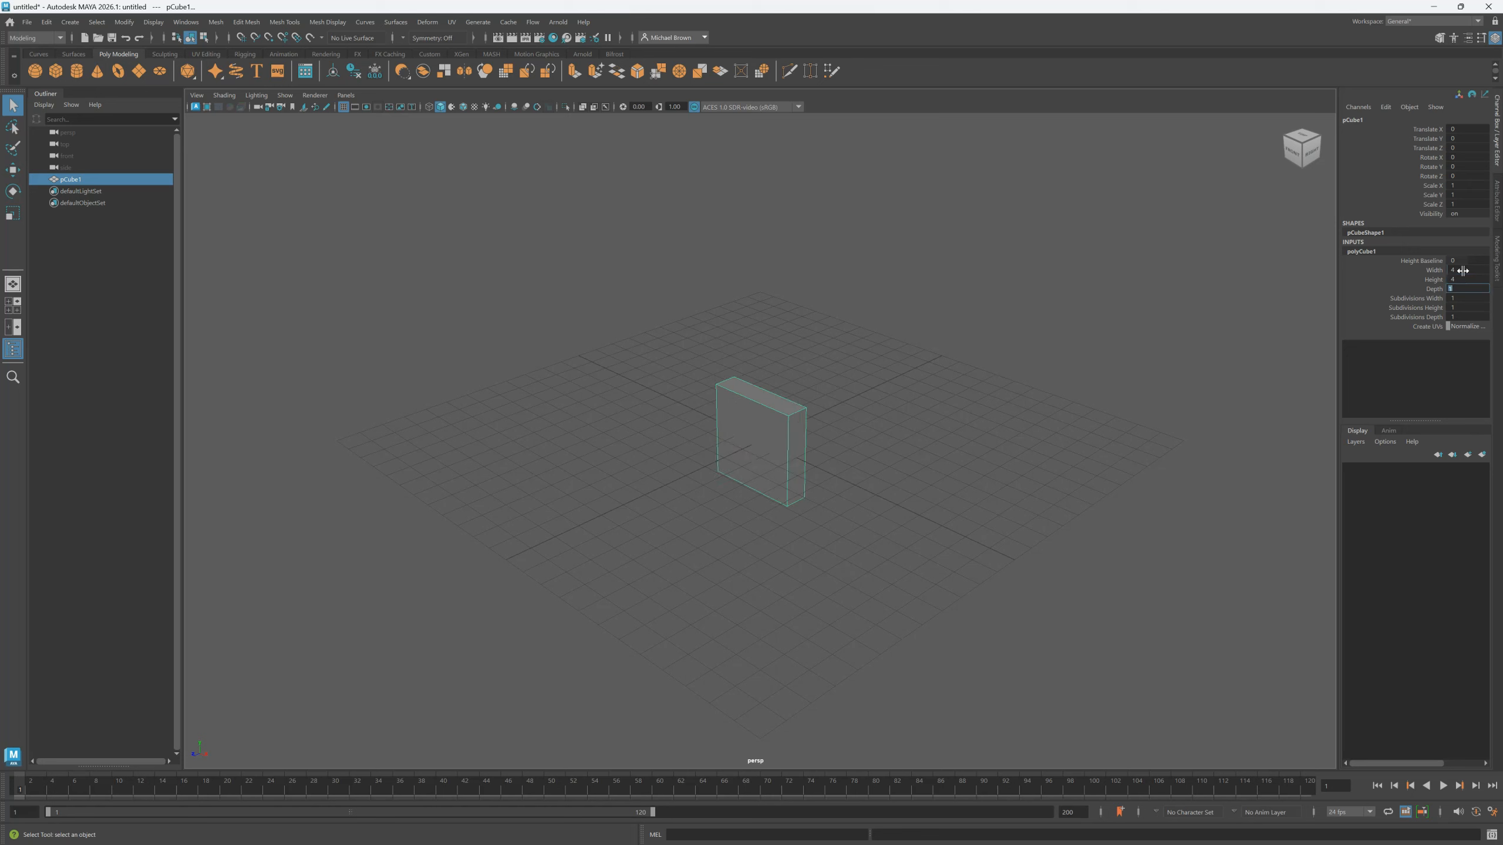
text(4)
key(Return)
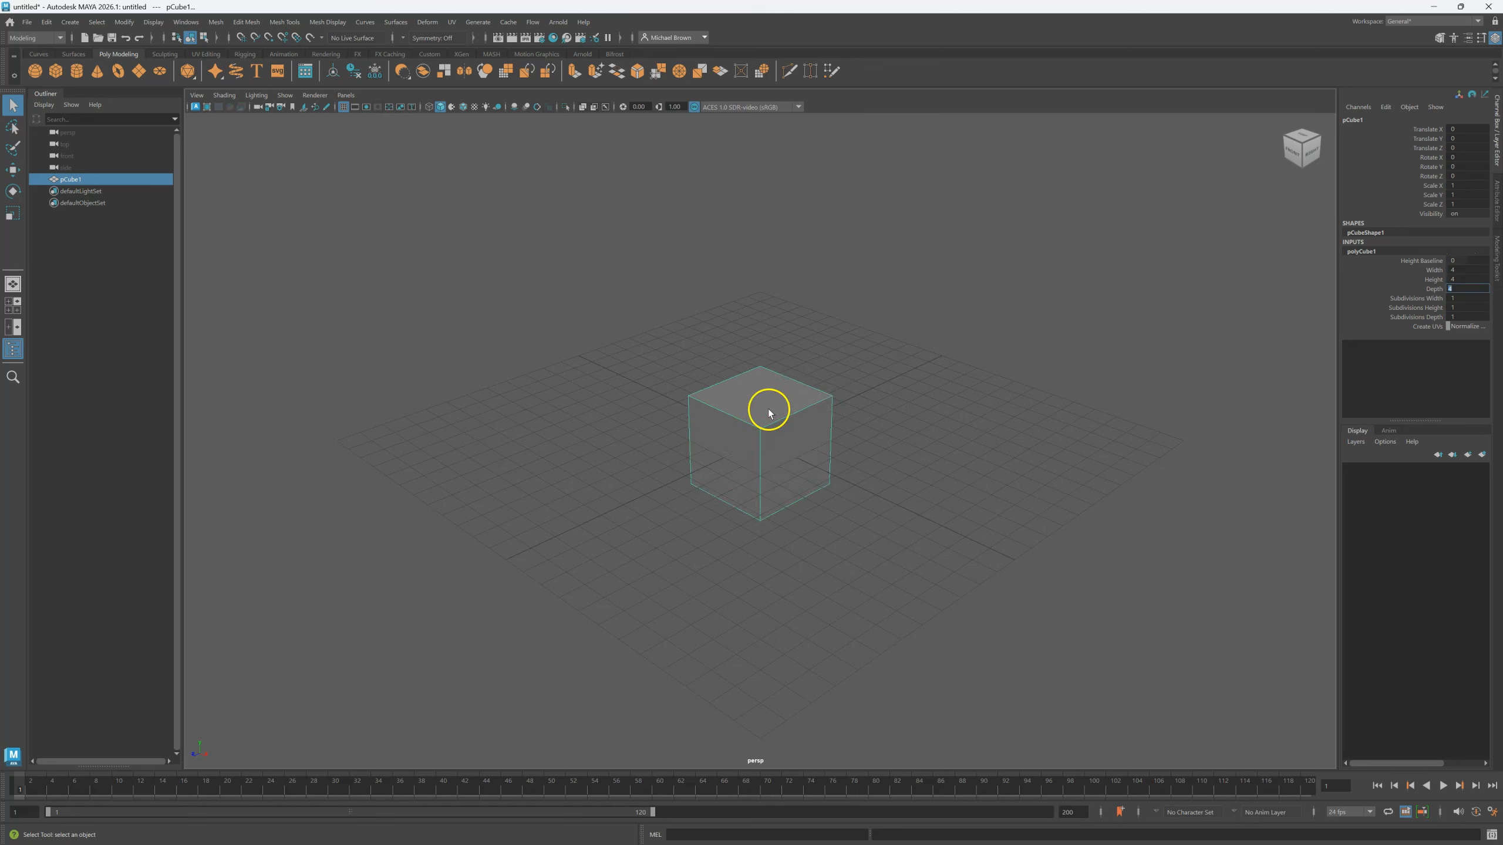
click(1001, 447)
click(796, 426)
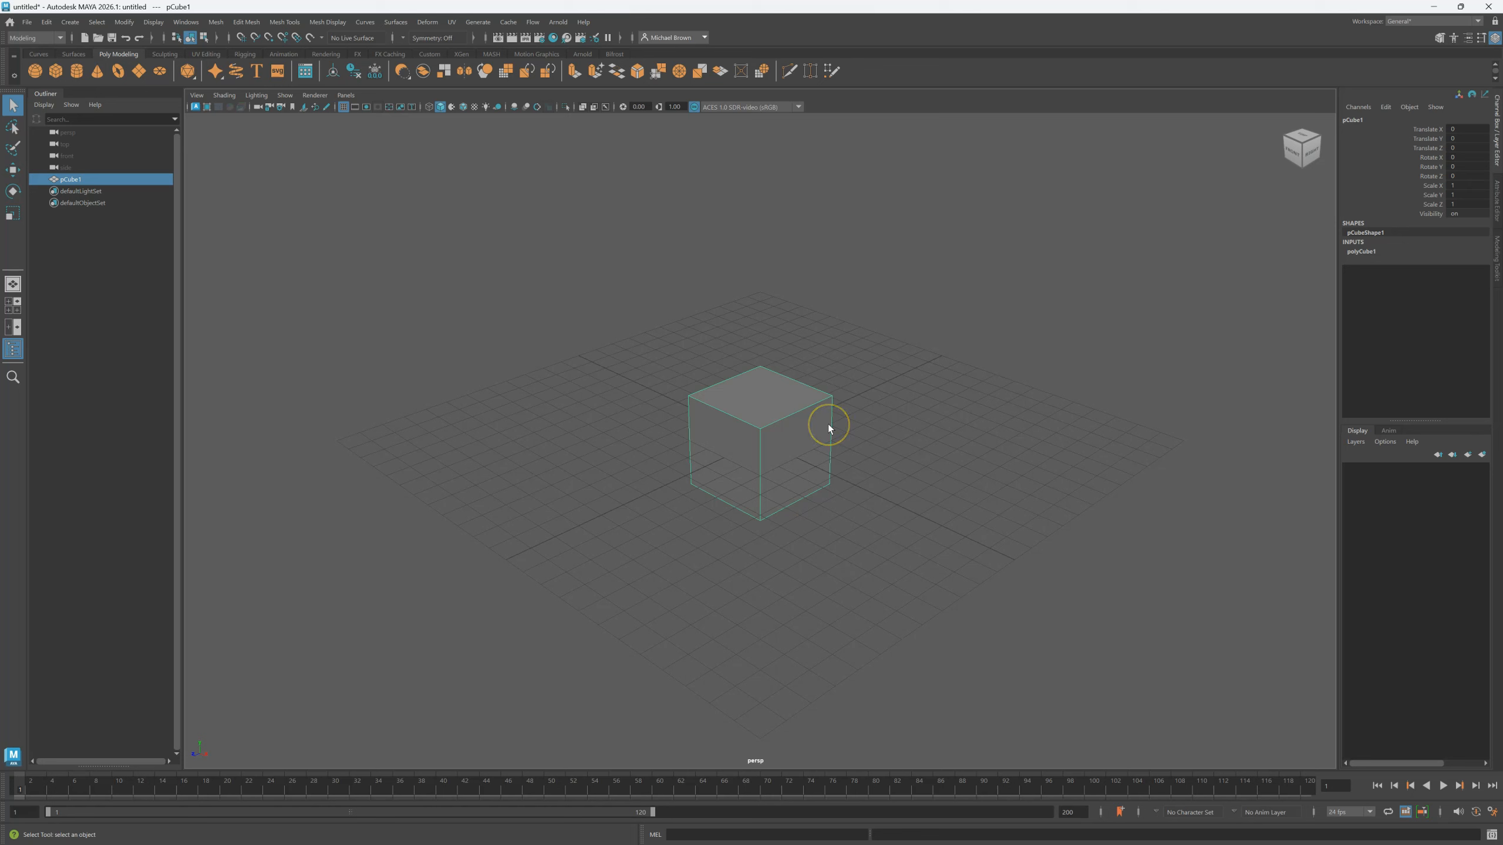
Drag the cube with the Move Tool handles to about X 1.074, Y 2.319, Z 0.82.
key(w)
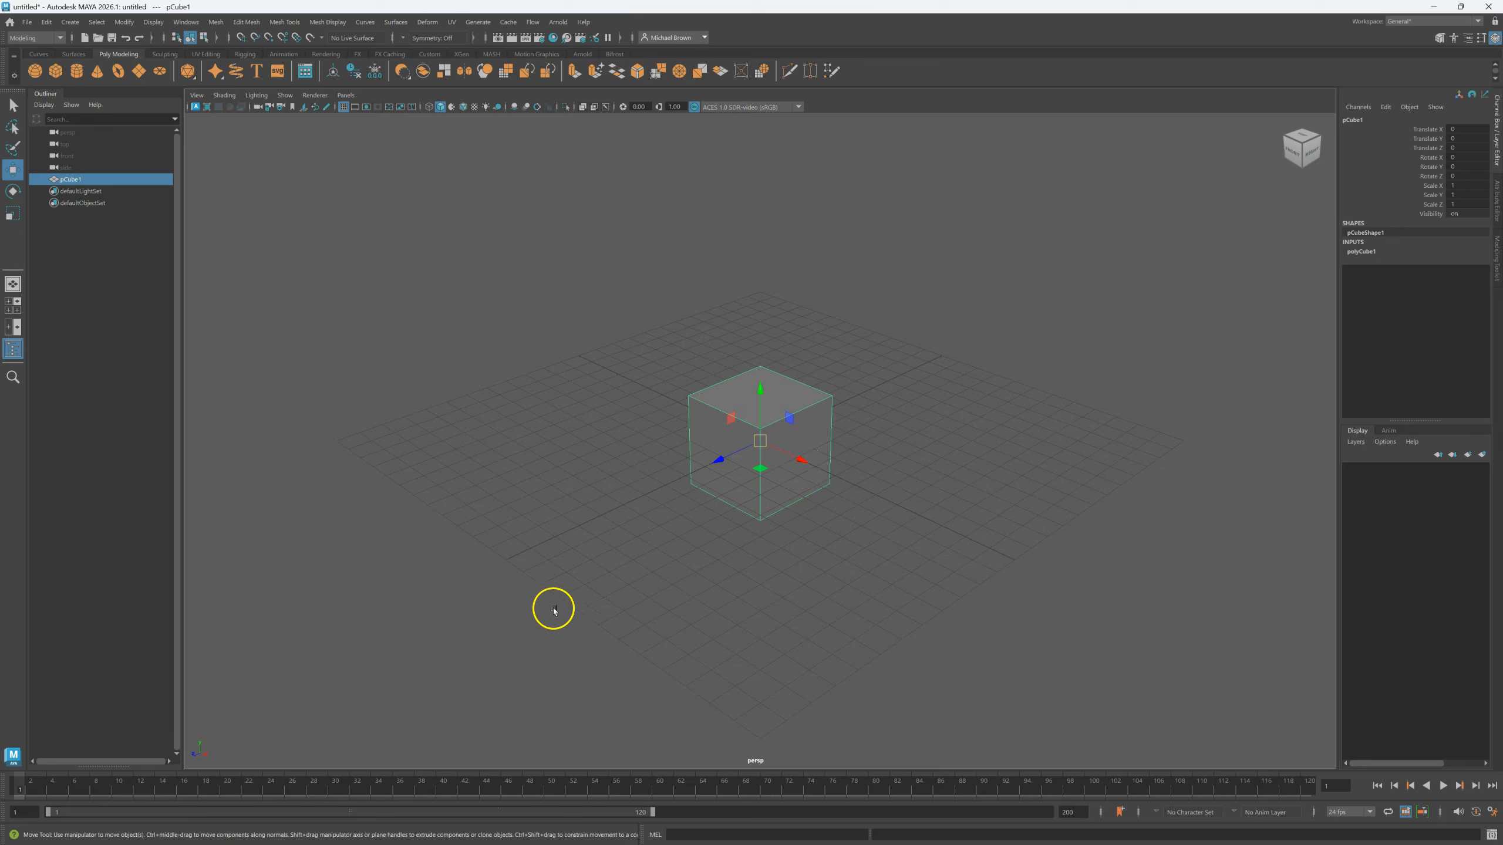
mouse_move(761, 480)
mouse_down()
mouse_move(617, 446)
mouse_move(563, 577)
mouse_move(829, 509)
mouse_move(808, 380)
mouse_move(755, 352)
mouse_move(760, 471)
mouse_up()
click(762, 391)
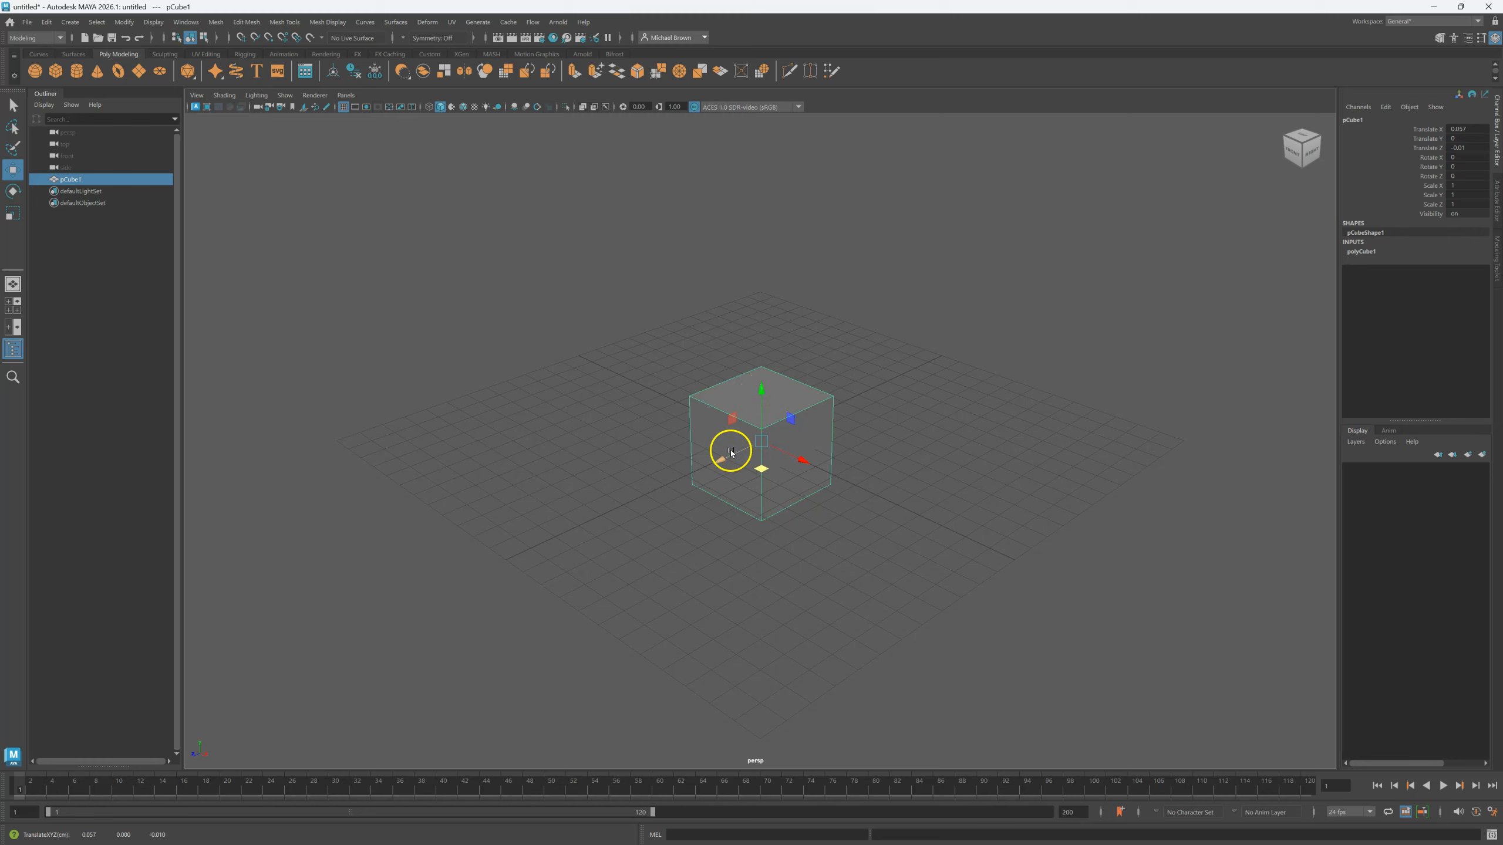
click(802, 462)
click(768, 393)
click(731, 416)
mouse_move(758, 471)
mouse_down()
mouse_move(524, 501)
mouse_move(783, 662)
mouse_move(899, 440)
mouse_move(655, 397)
mouse_move(594, 577)
mouse_move(947, 481)
mouse_move(745, 471)
mouse_move(762, 472)
mouse_up()
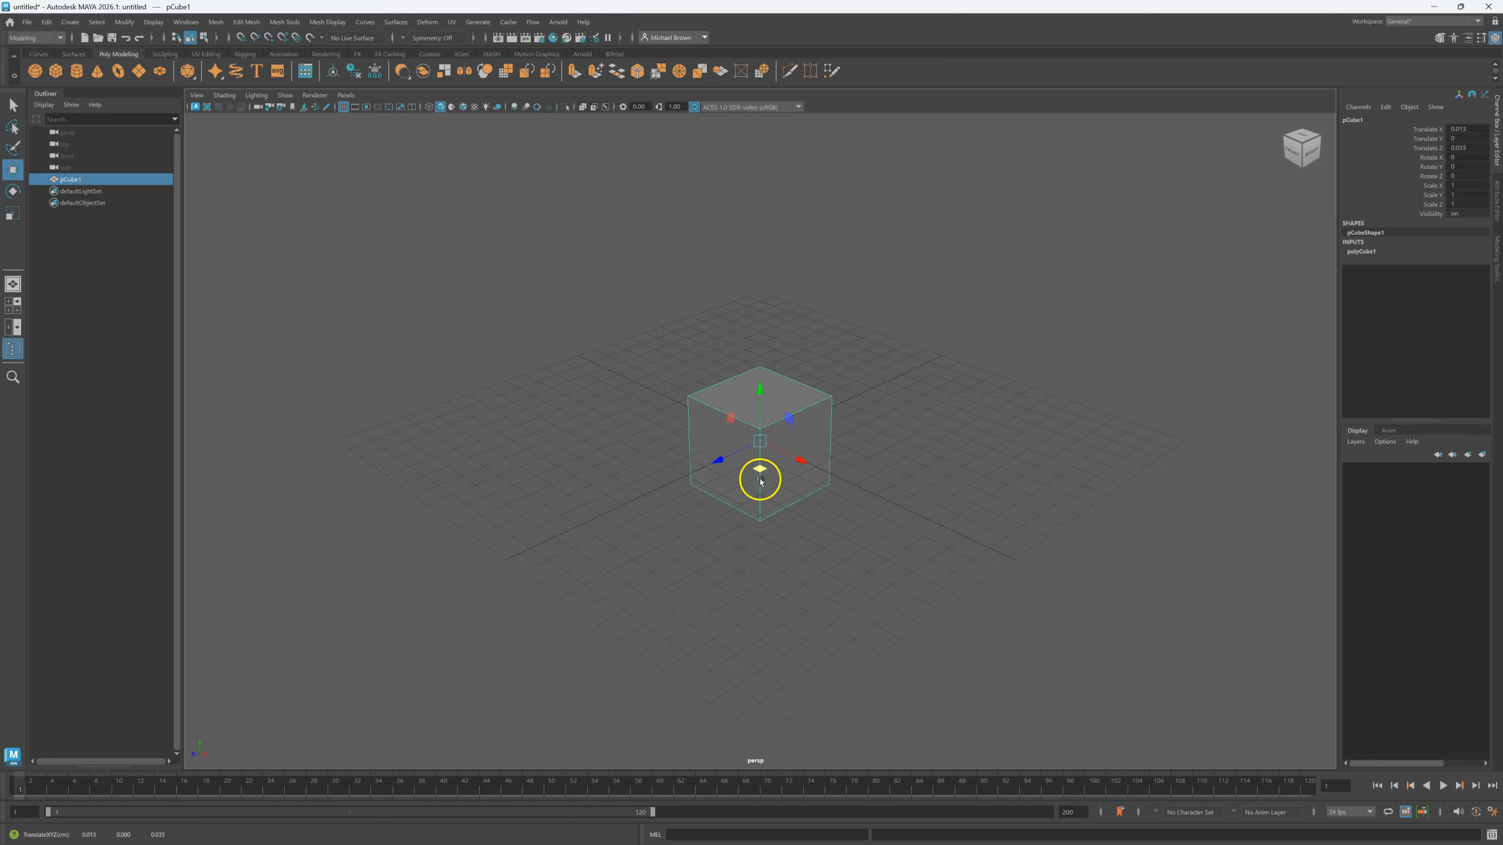
drag(762, 396, 472, 553)
mouse_move(762, 402)
mouse_down()
mouse_move(497, 400)
mouse_move(1188, 544)
mouse_move(1030, 440)
mouse_move(602, 642)
mouse_move(662, 312)
mouse_move(1094, 379)
mouse_move(781, 520)
mouse_move(723, 675)
mouse_move(396, 442)
mouse_move(1238, 272)
mouse_move(815, 436)
mouse_move(527, 265)
mouse_move(758, 453)
mouse_move(755, 373)
mouse_up()
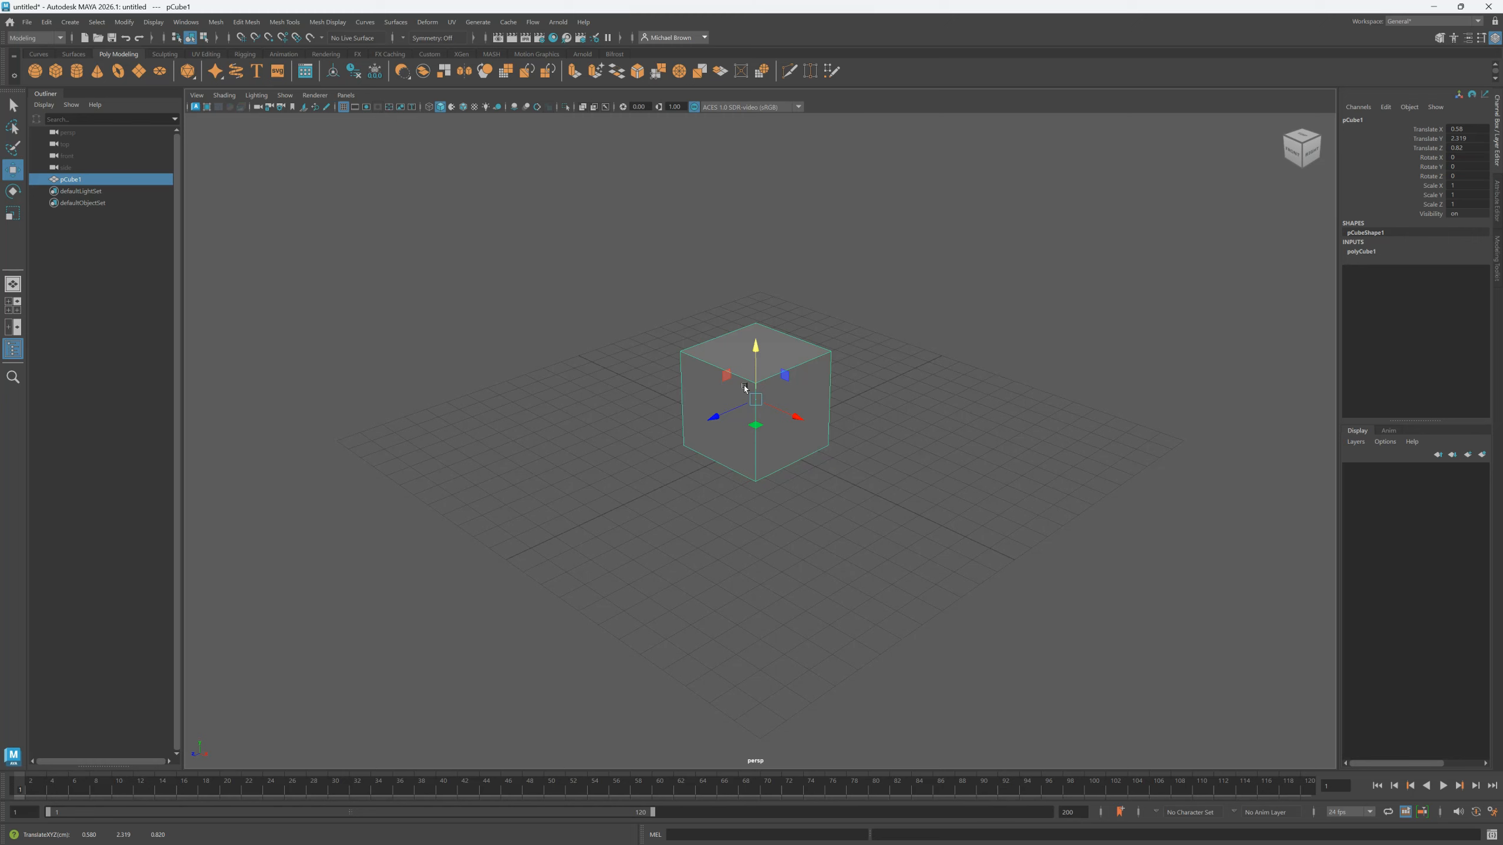
drag(780, 404, 795, 418)
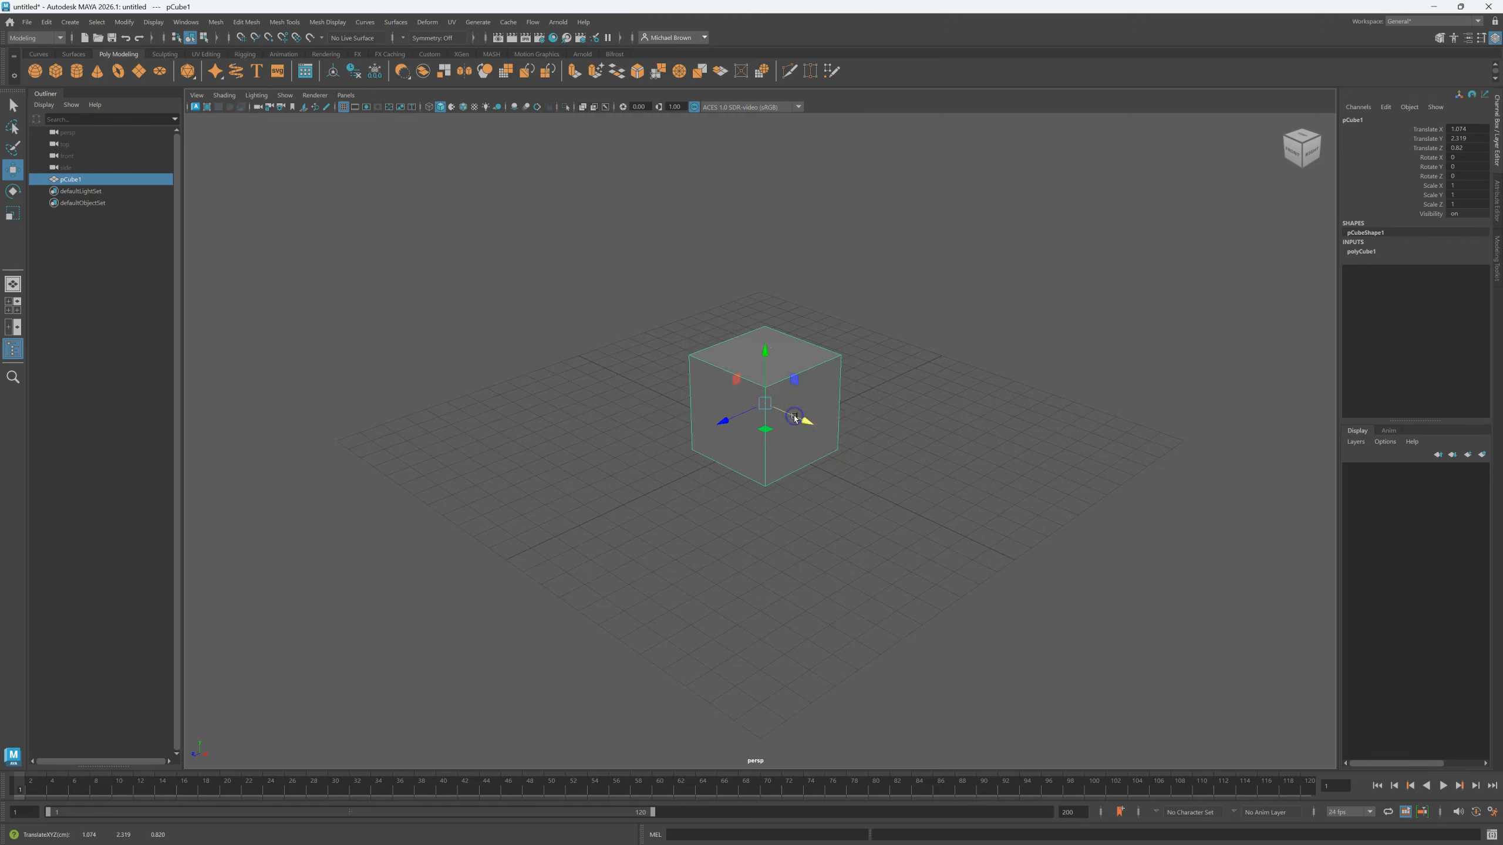
key(e)
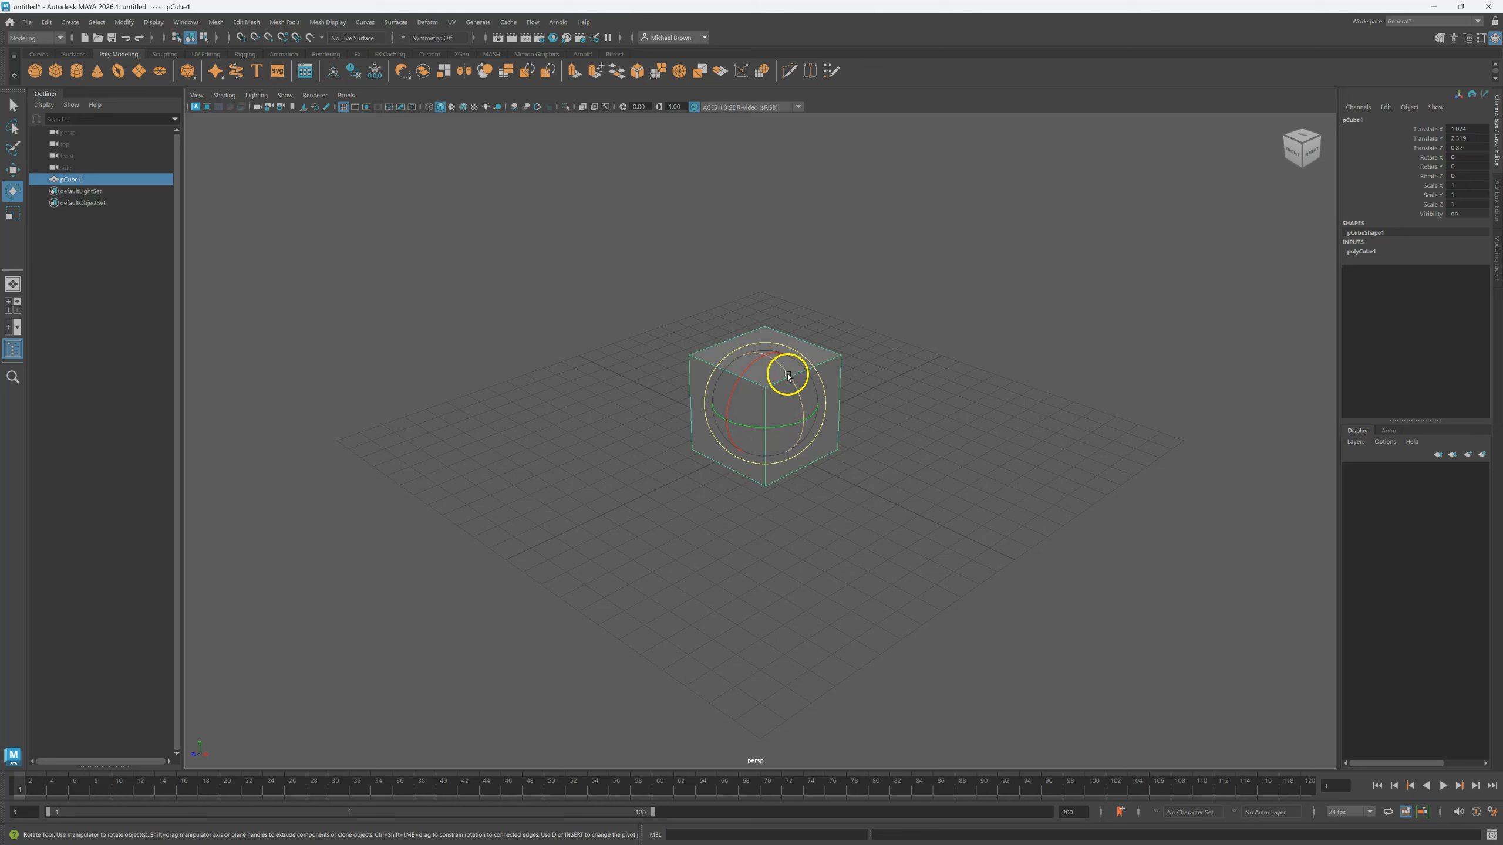
Tilt the cube around Z and X, then undo back to its original orientation.
drag(788, 376, 799, 396)
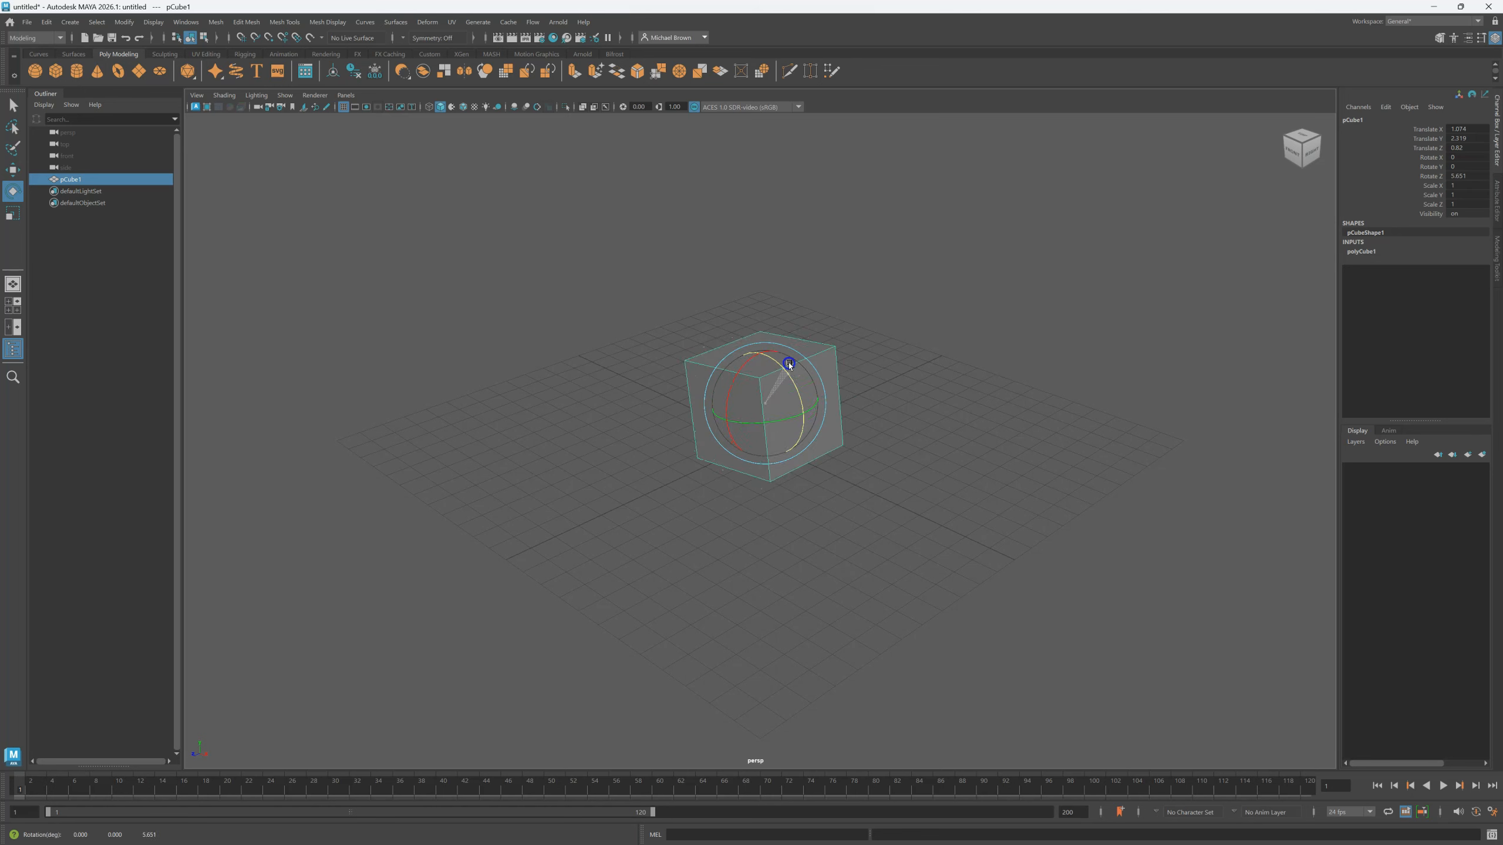
drag(722, 372, 809, 442)
key(ctrl+z)
key(ctrl+z)
key(ctrl+z)
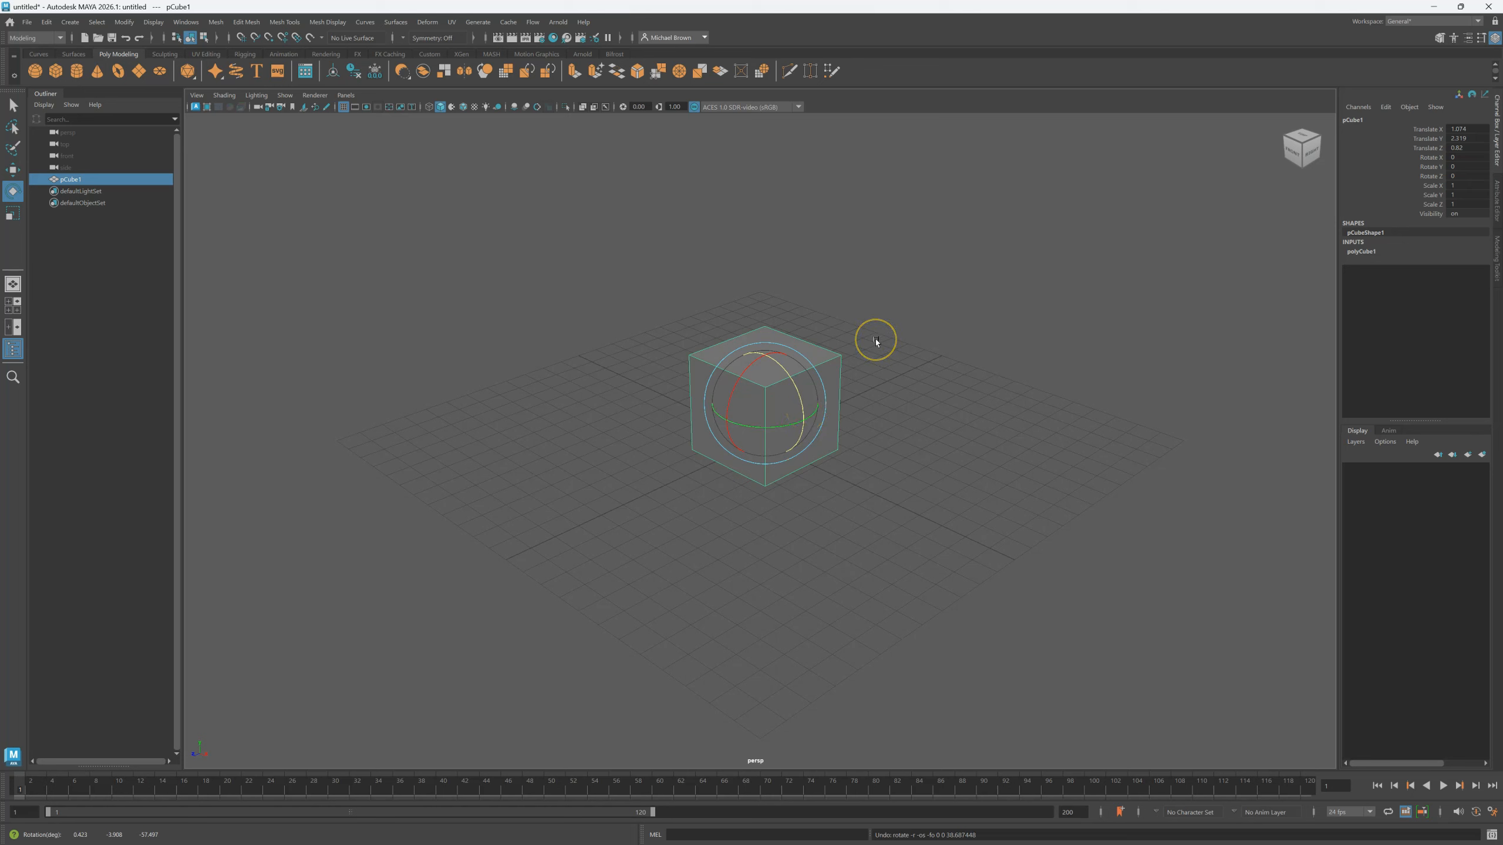
key(r)
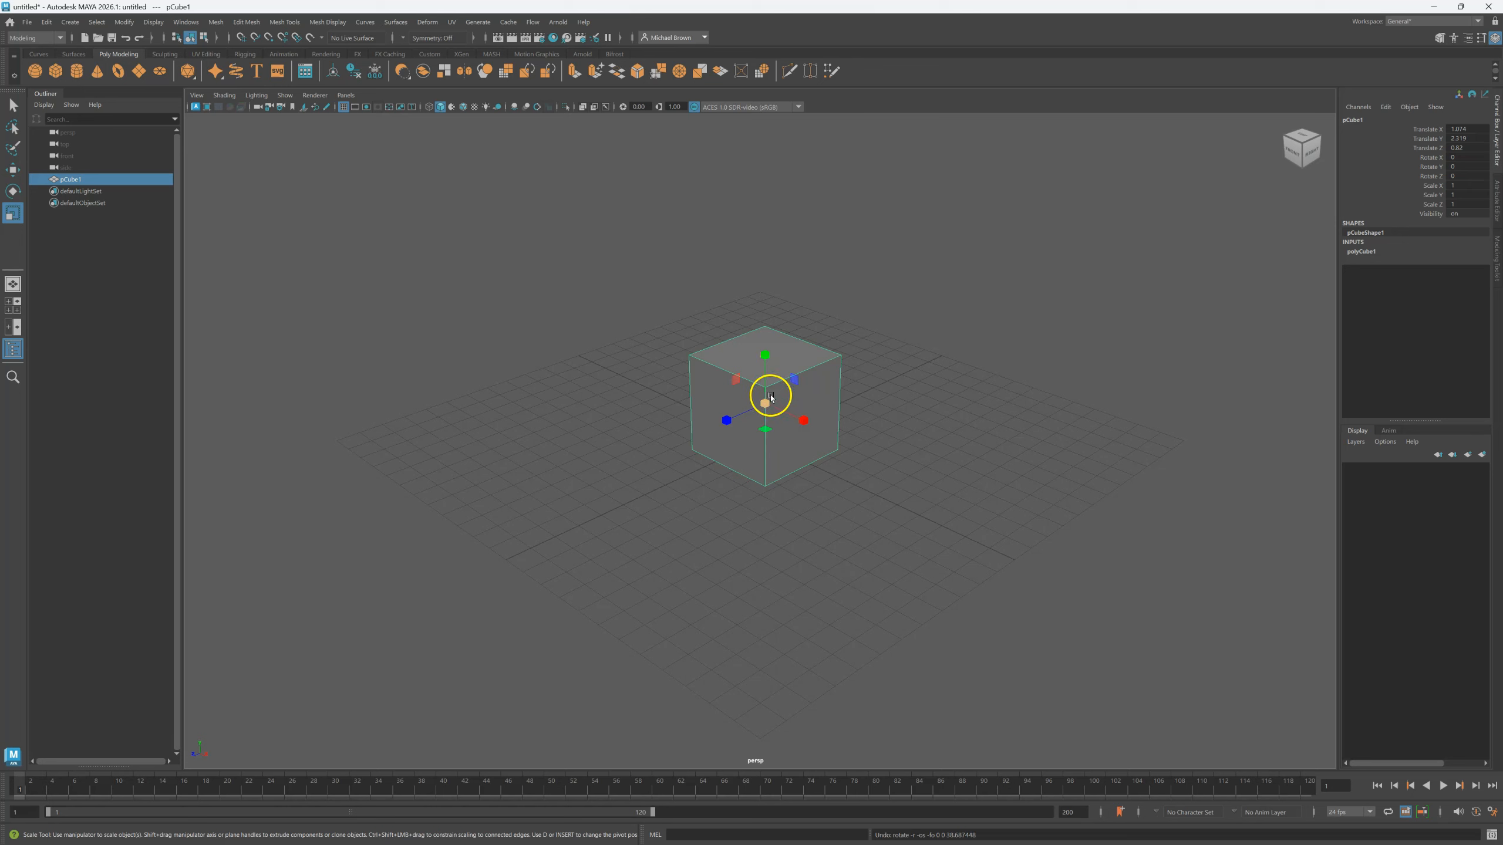
Shrink the cube along X and Z to roughly 0.65 × 0.6 × 0.63 scale.
click(804, 419)
drag(811, 425, 785, 478)
drag(728, 423, 736, 315)
key(w)
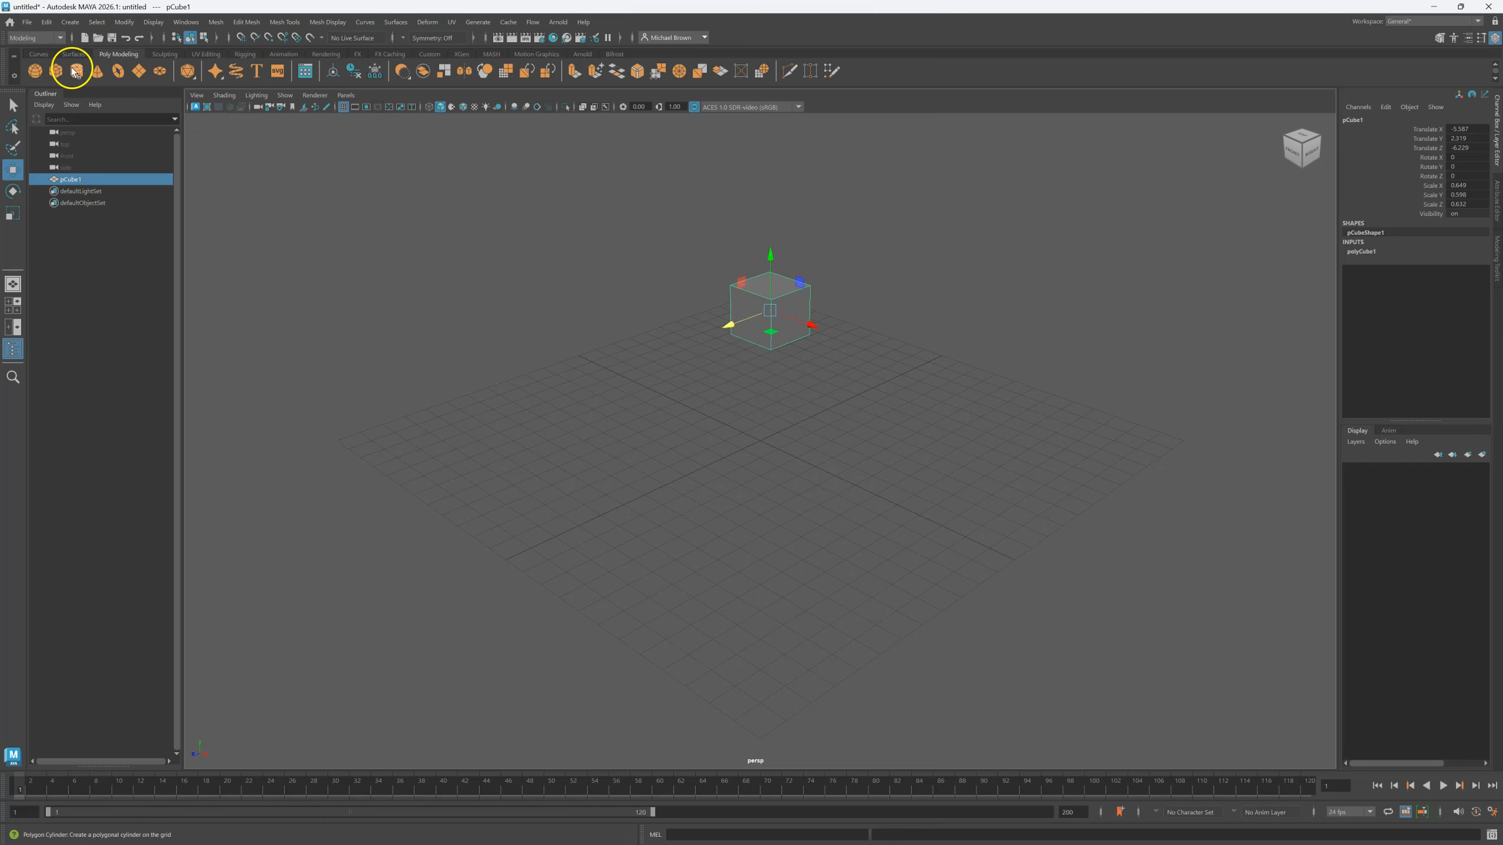
Add pTorus1, rotate it about 83° on X, and show its polyTorus1 attributes.
click(121, 72)
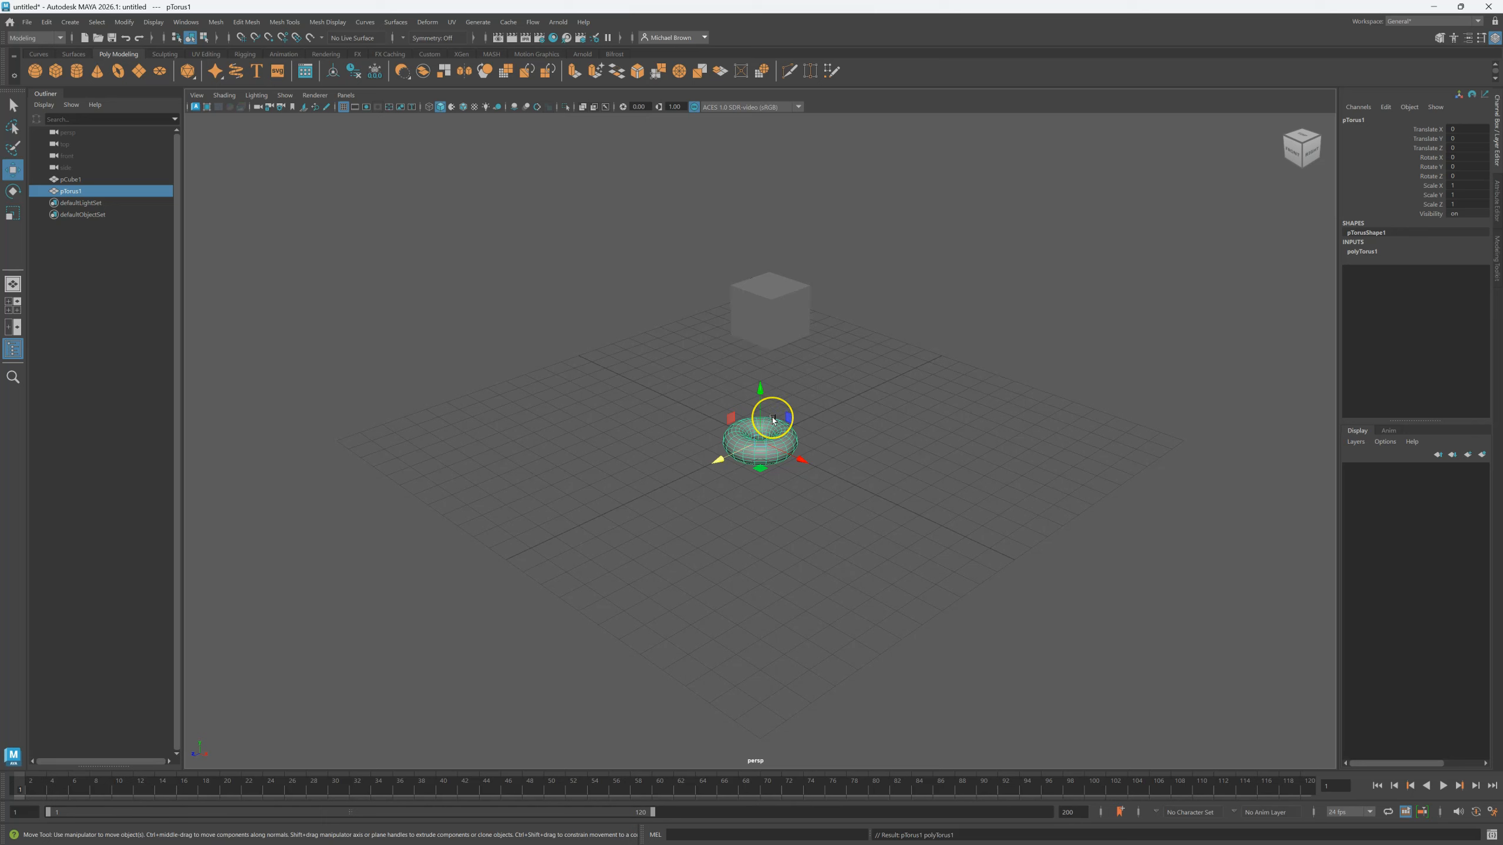
key(e)
drag(773, 419, 622, 486)
key(w)
key(e)
key(r)
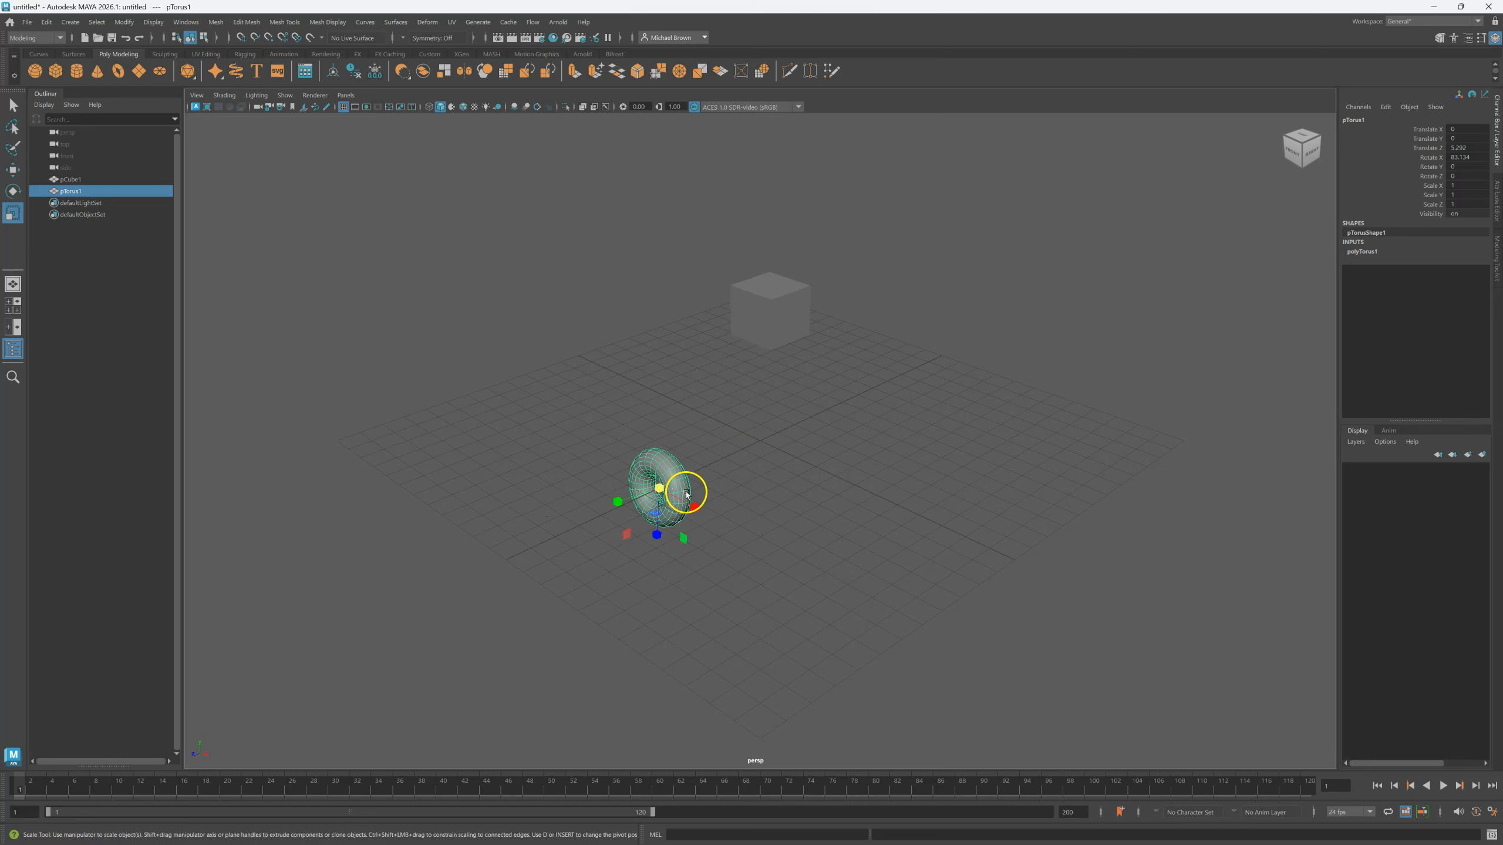
click(1364, 252)
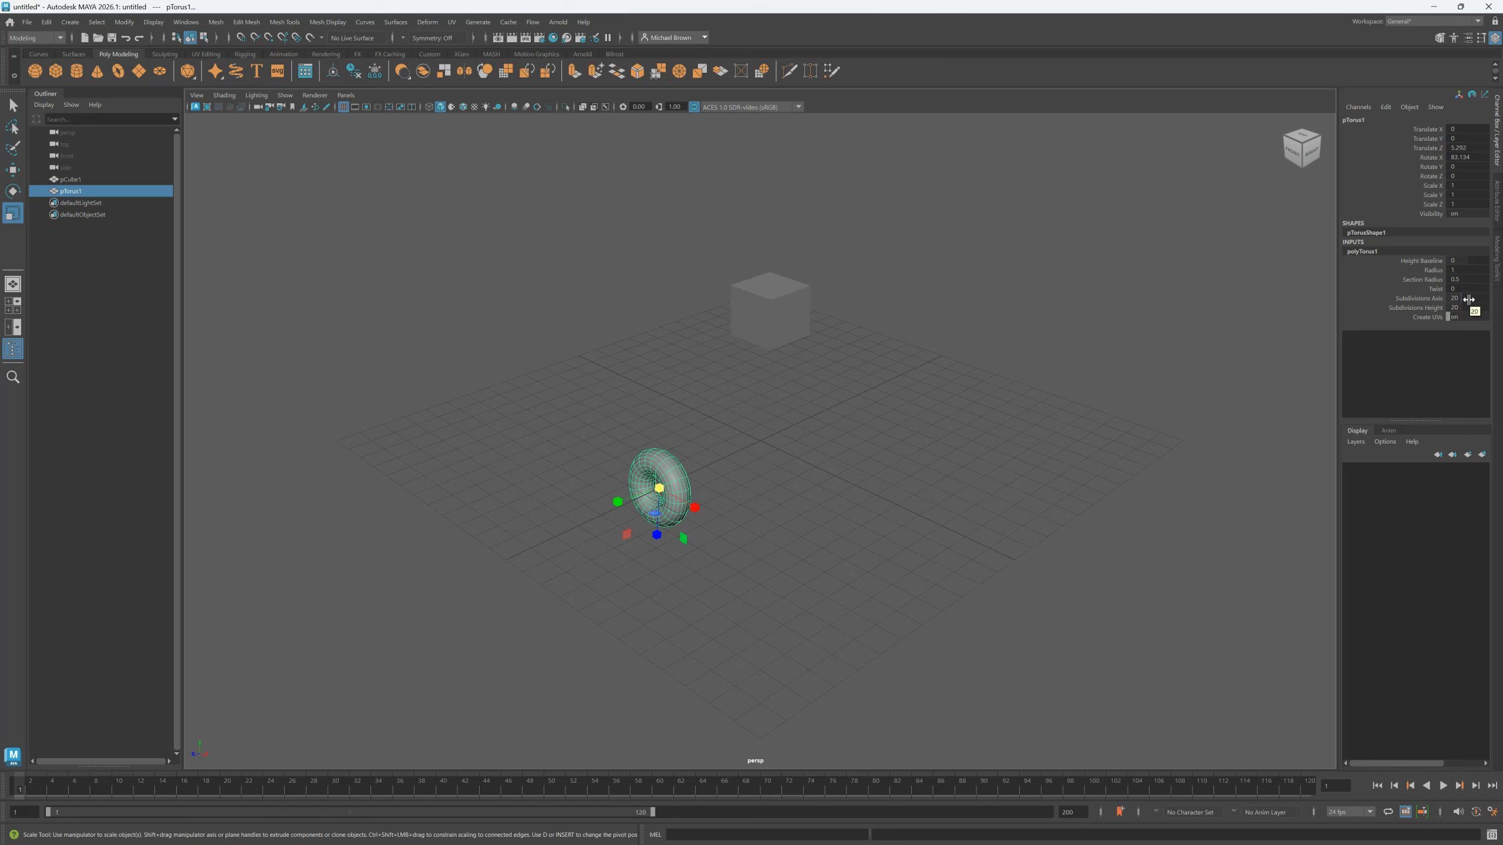
Scale the torus uniformly to 2.148 and set Subdivisions Axis to 25.
scroll(644, 481, up, 5)
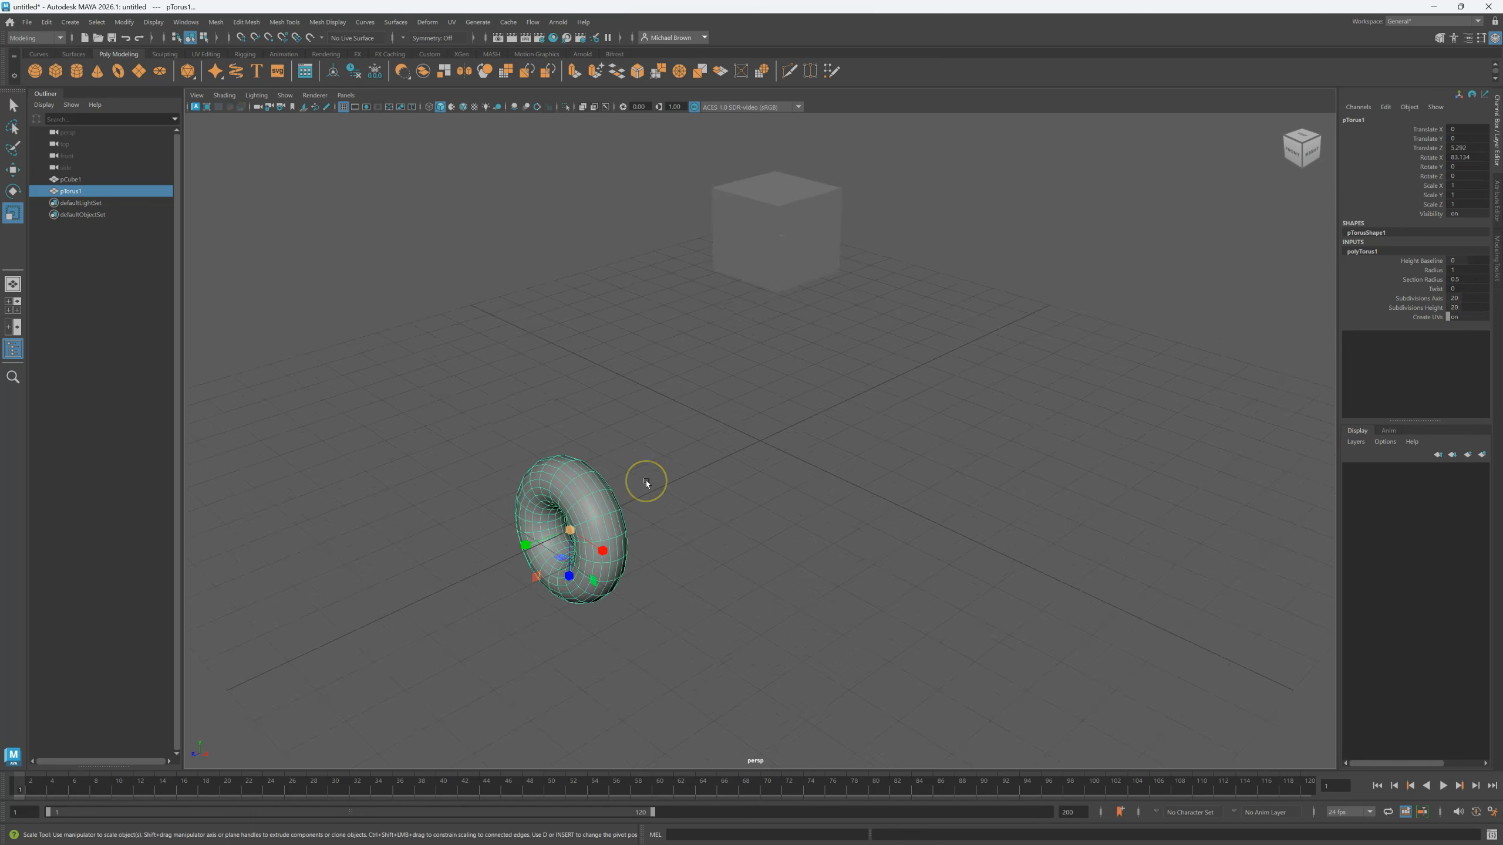
middle_drag(646, 482, 822, 437)
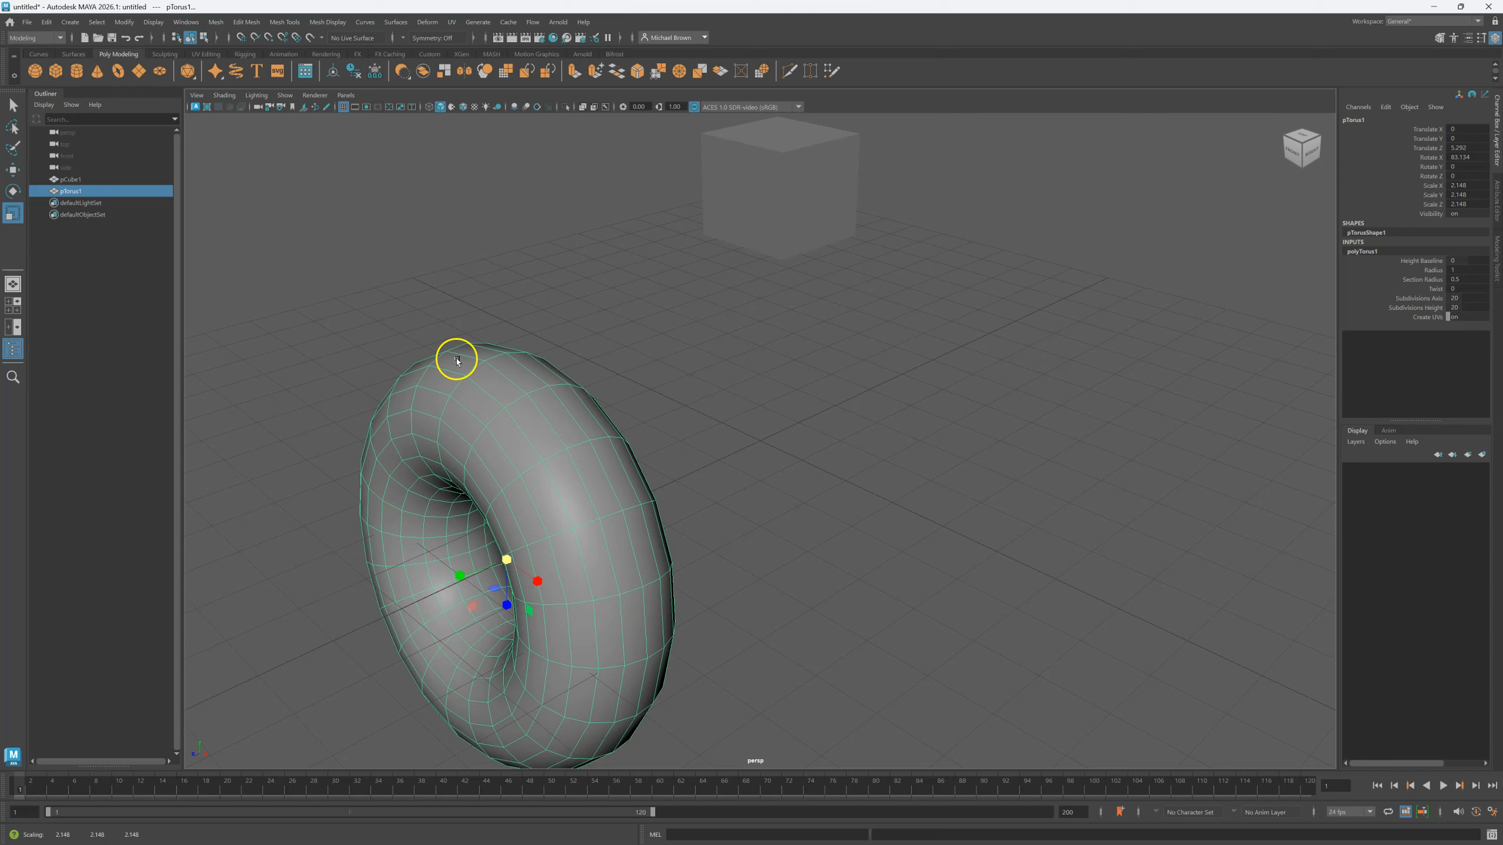
scroll(814, 474, down, 2)
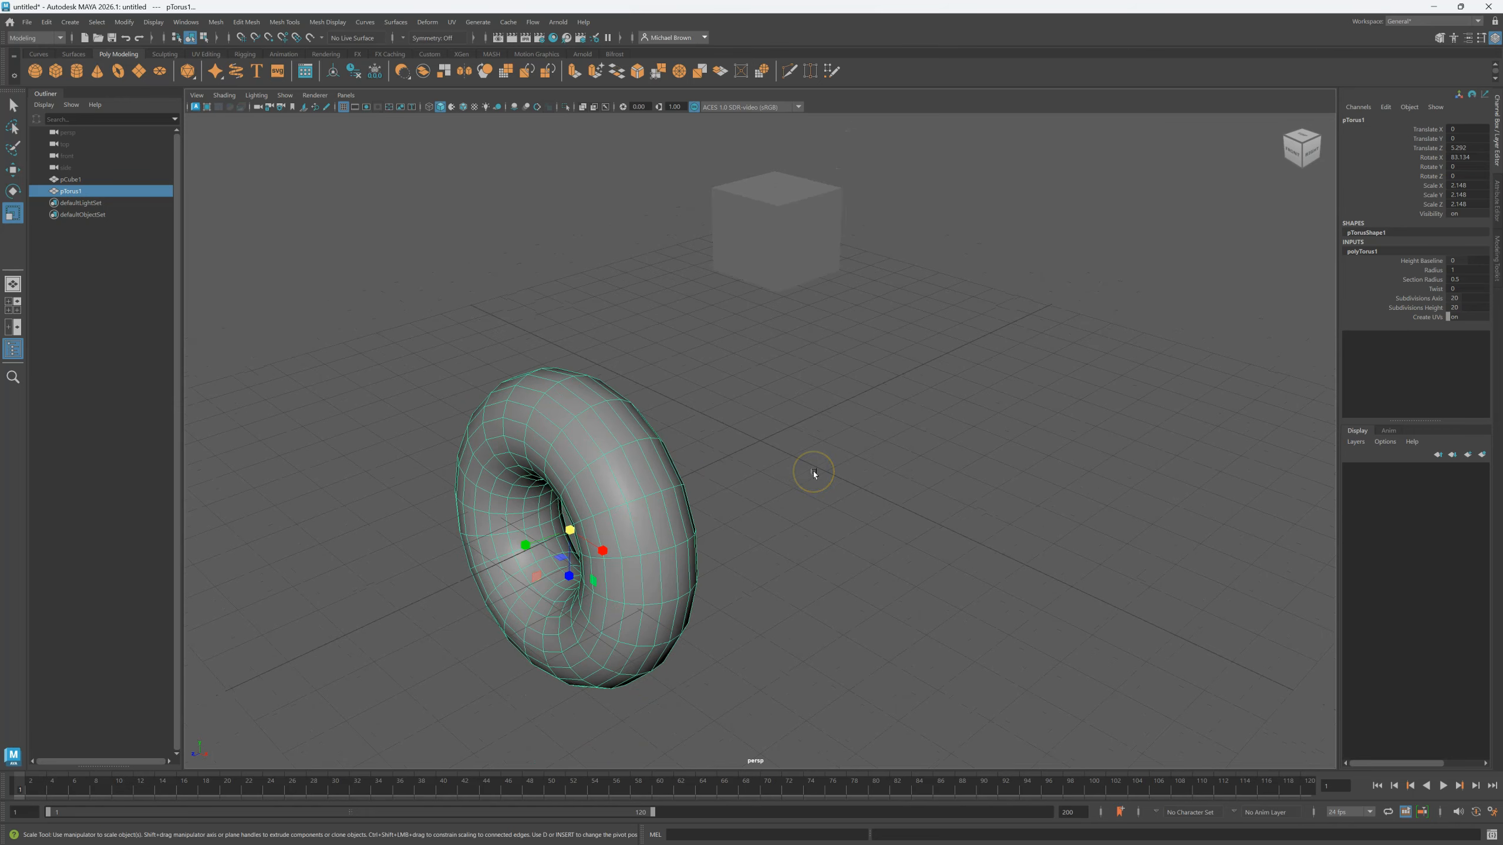
scroll(814, 473, down, 2)
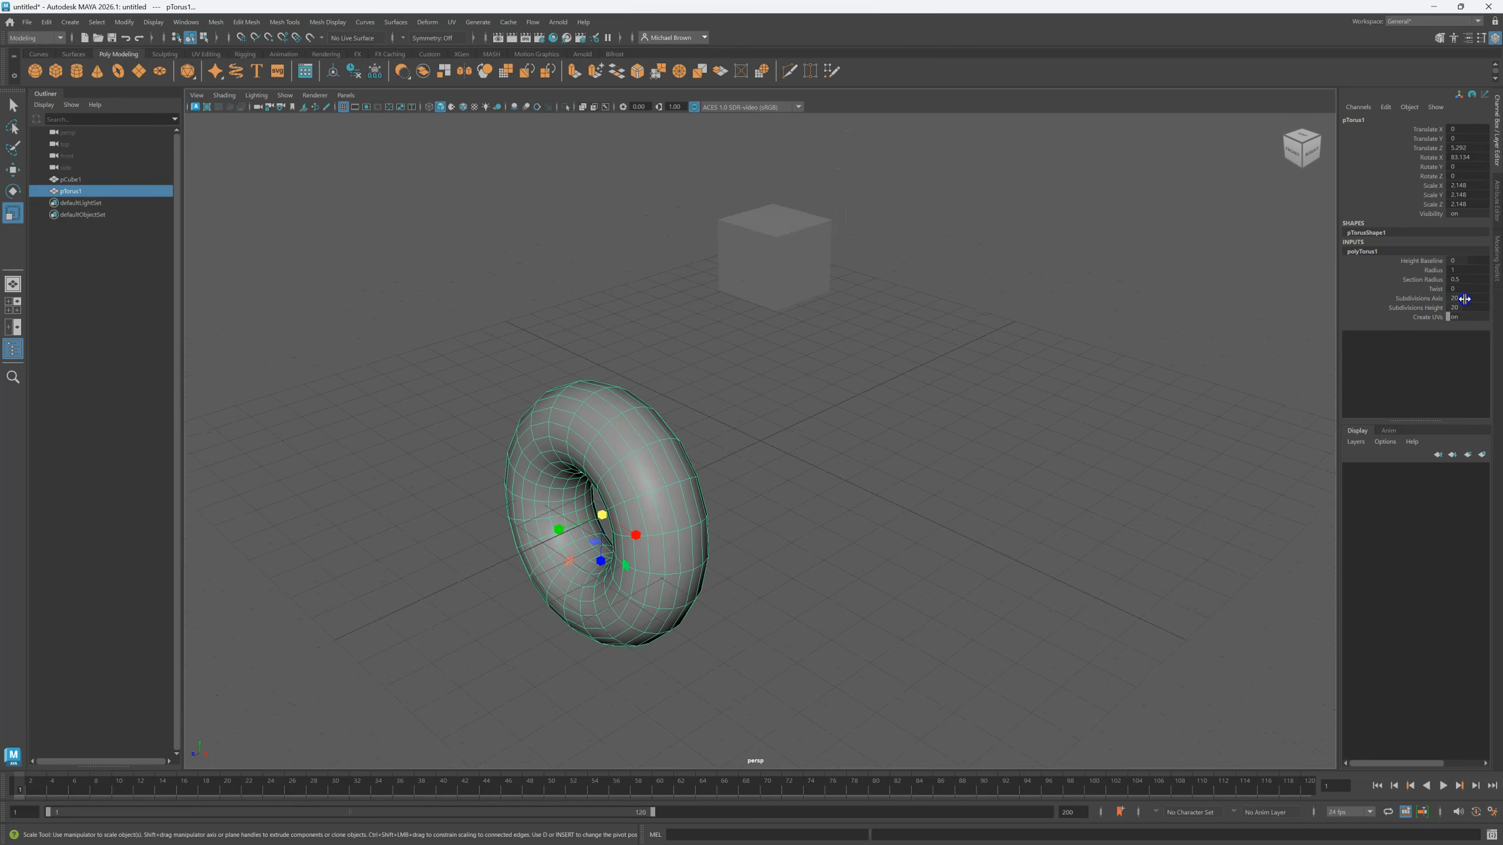
key(Return)
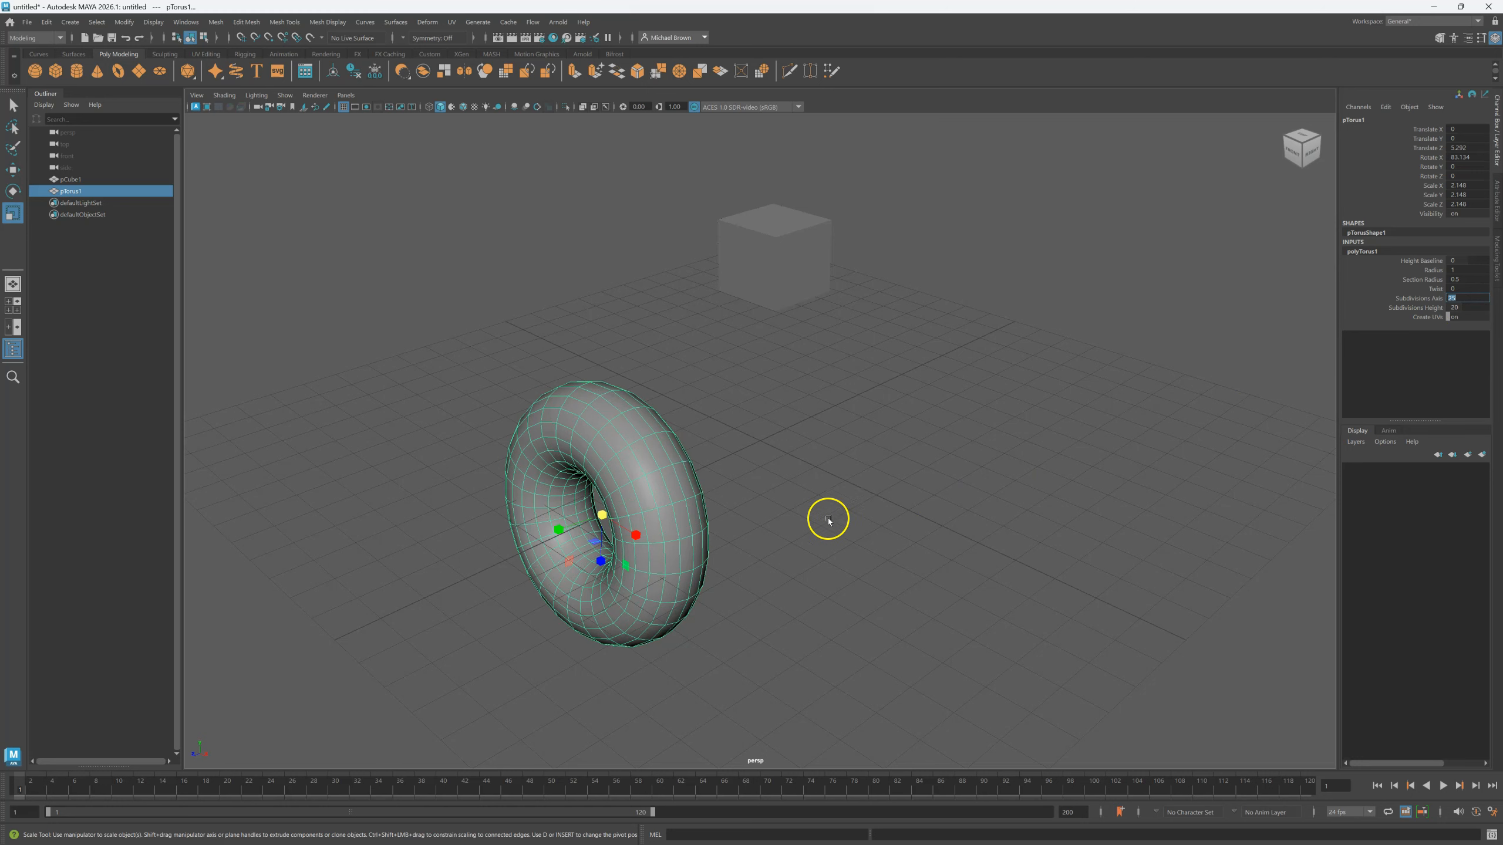
alt+middle_drag(765, 530, 815, 505)
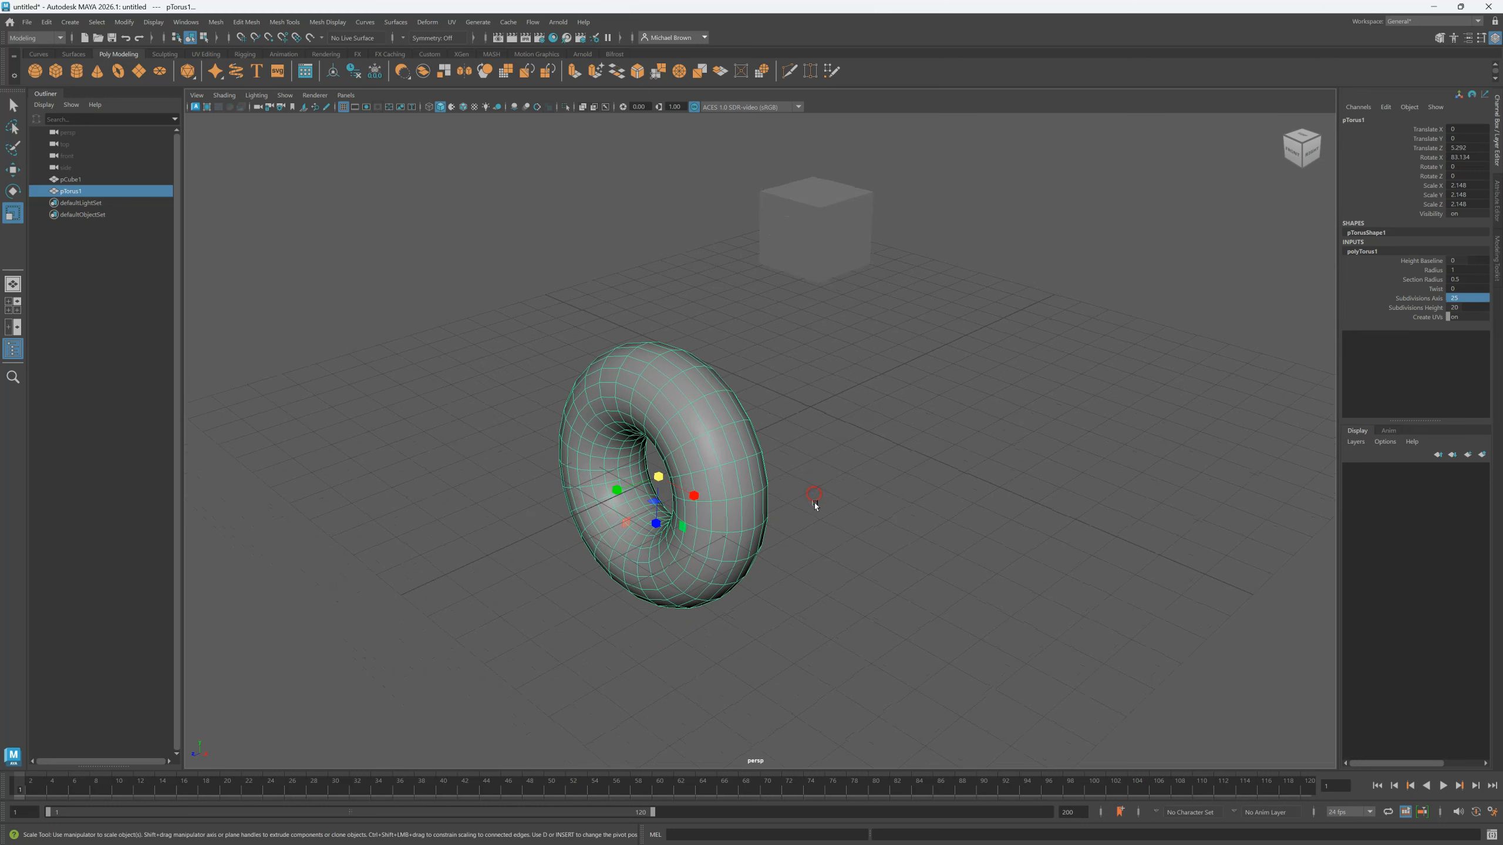
click(862, 485)
alt+drag(862, 482, 479, 492)
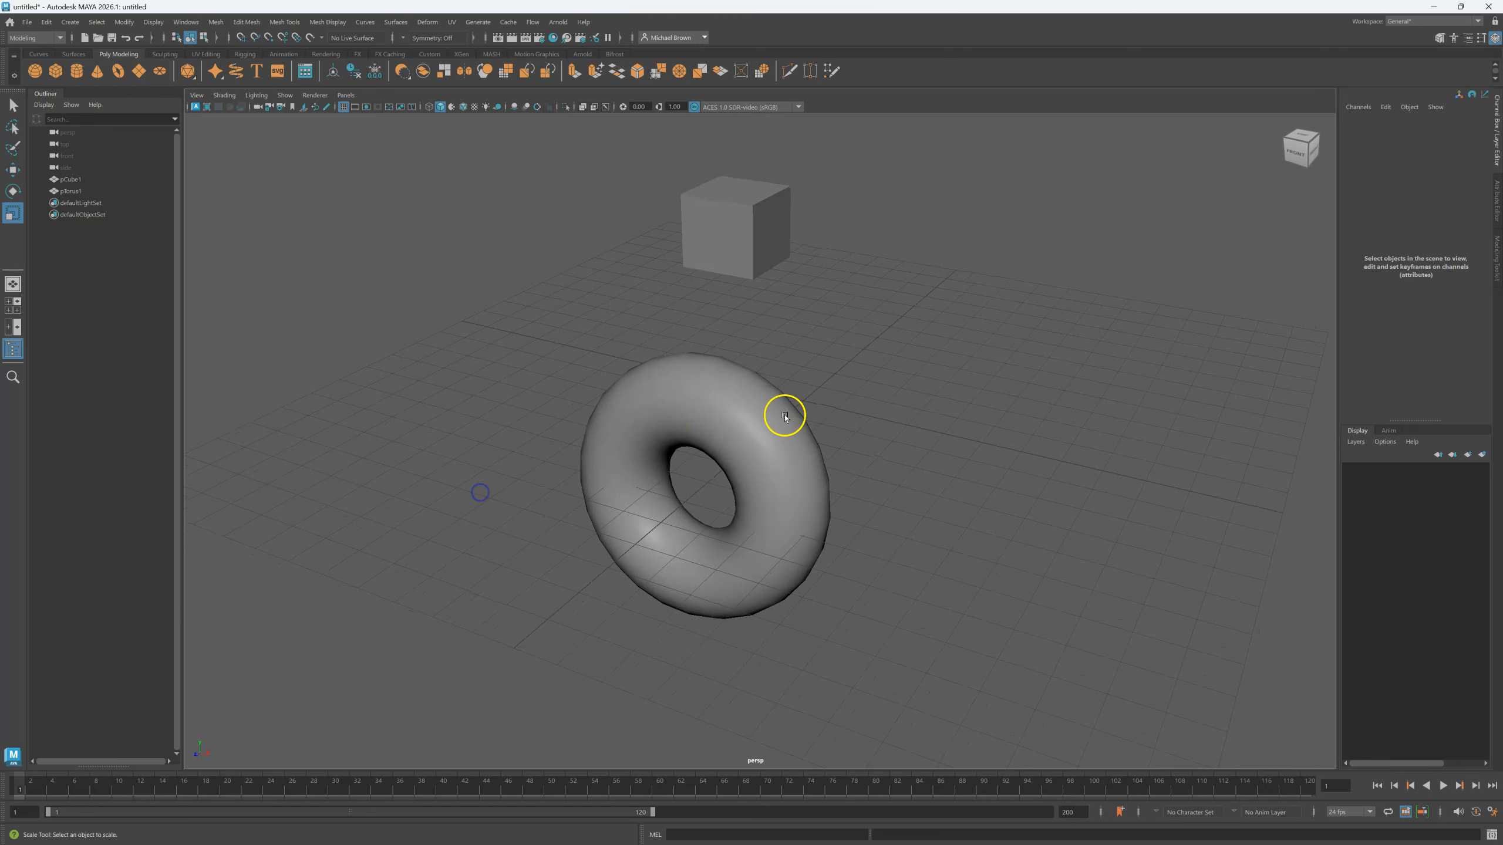
click(688, 451)
click(842, 322)
click(742, 238)
key(q)
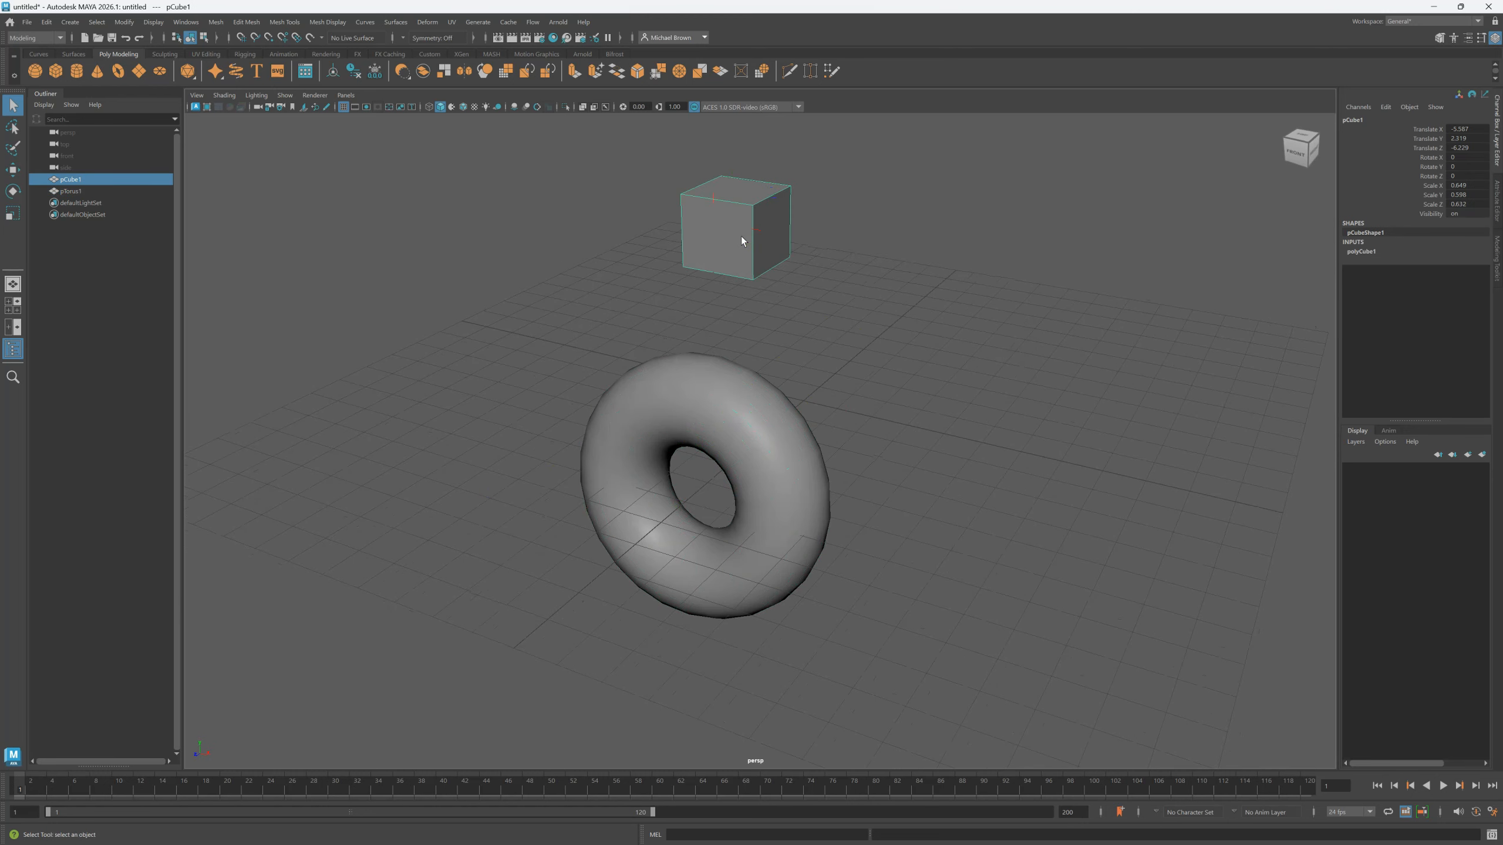
click(740, 434)
click(731, 224)
click(721, 436)
click(725, 235)
key(w)
click(750, 435)
click(729, 214)
click(772, 462)
click(768, 254)
click(811, 485)
click(782, 276)
click(748, 436)
click(752, 249)
key(e)
click(734, 432)
drag(742, 475, 690, 391)
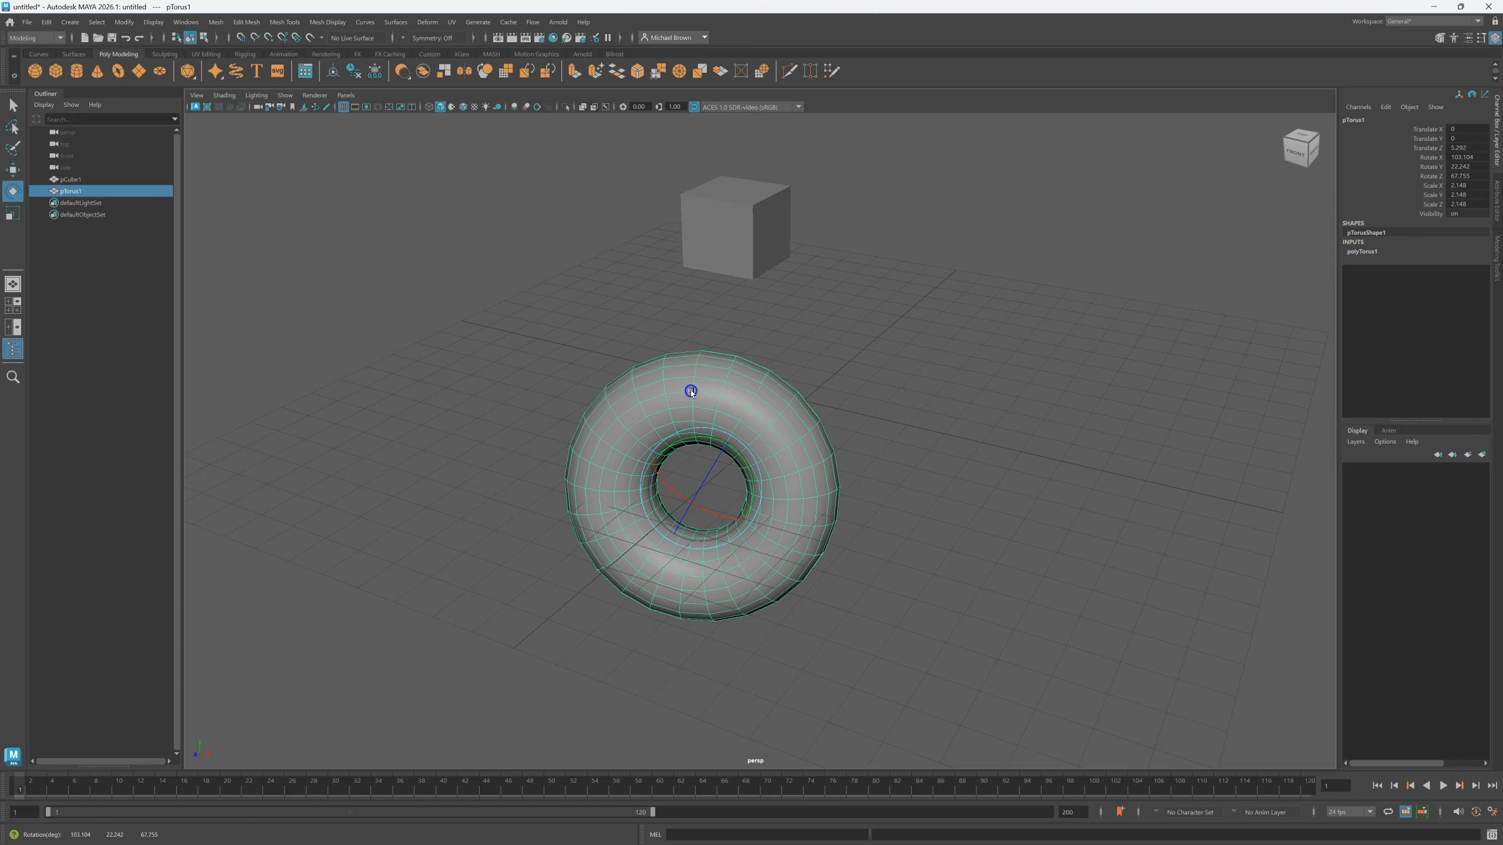
drag(710, 480, 682, 523)
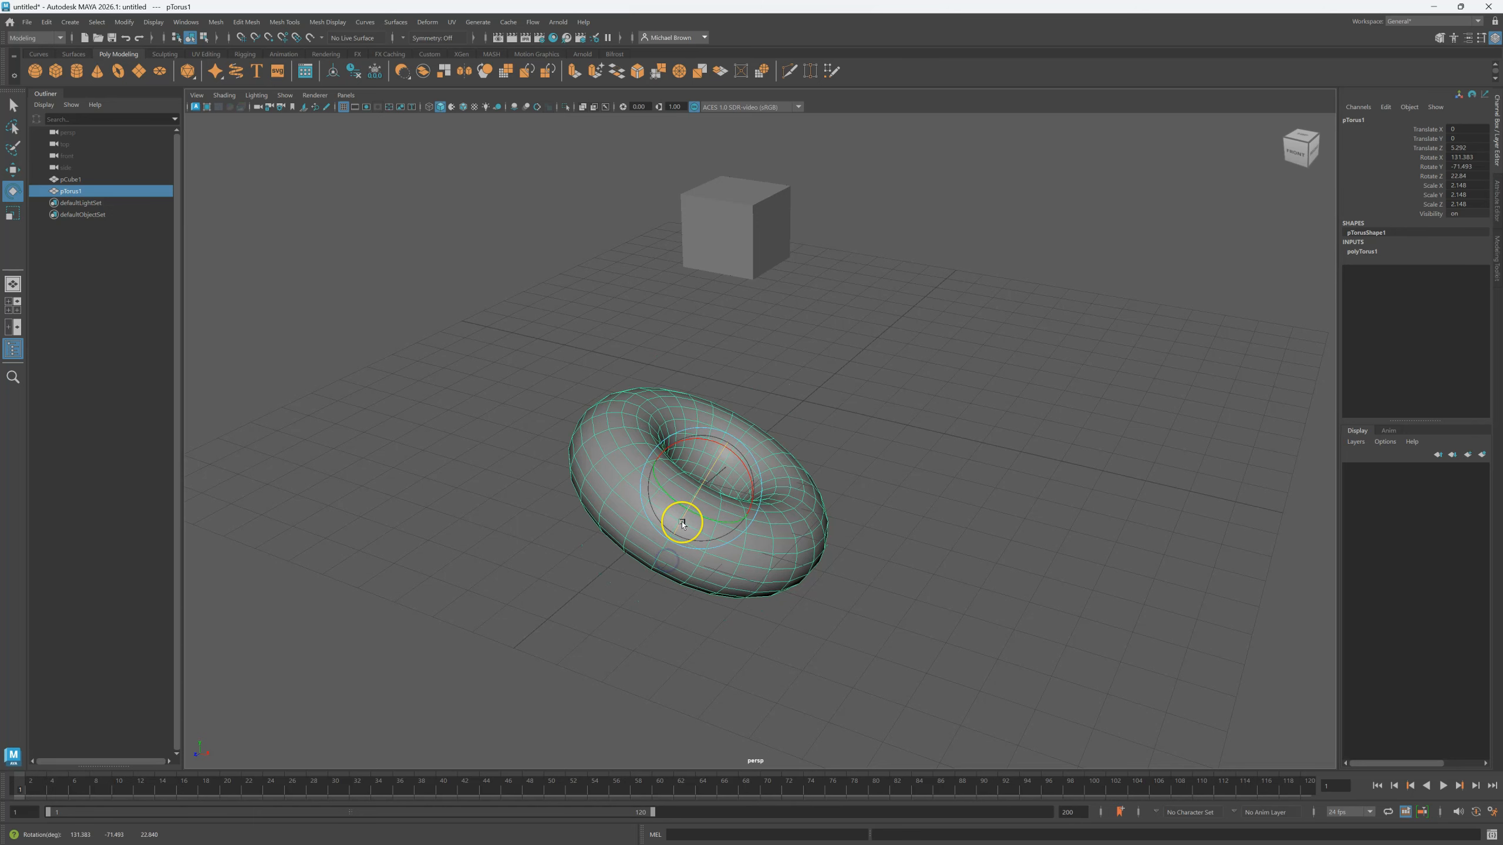
key(ctrl+z)
key(ctrl+z)
key(ctrl+z)
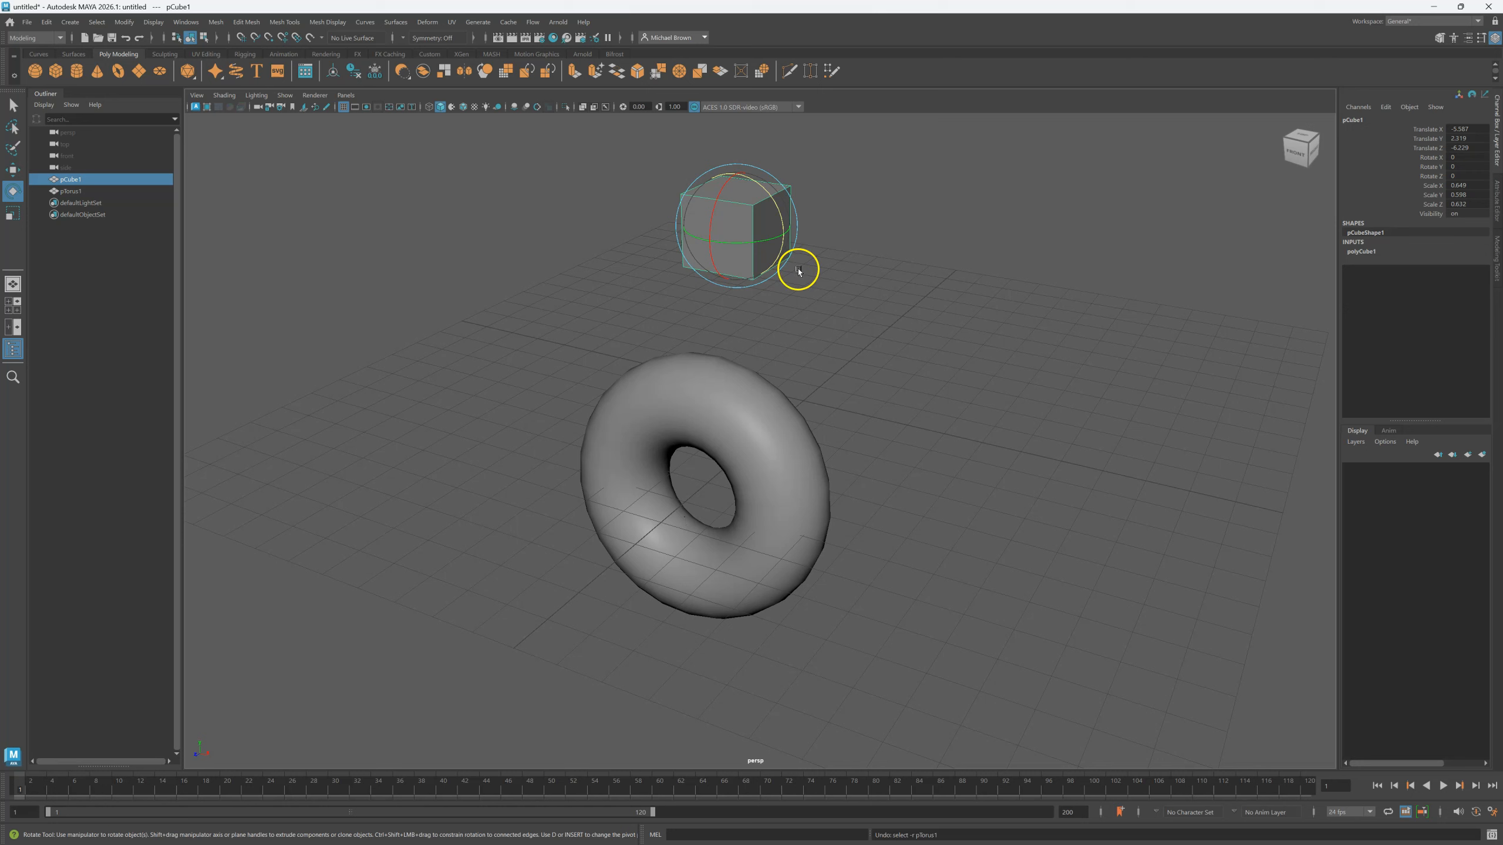
key(q)
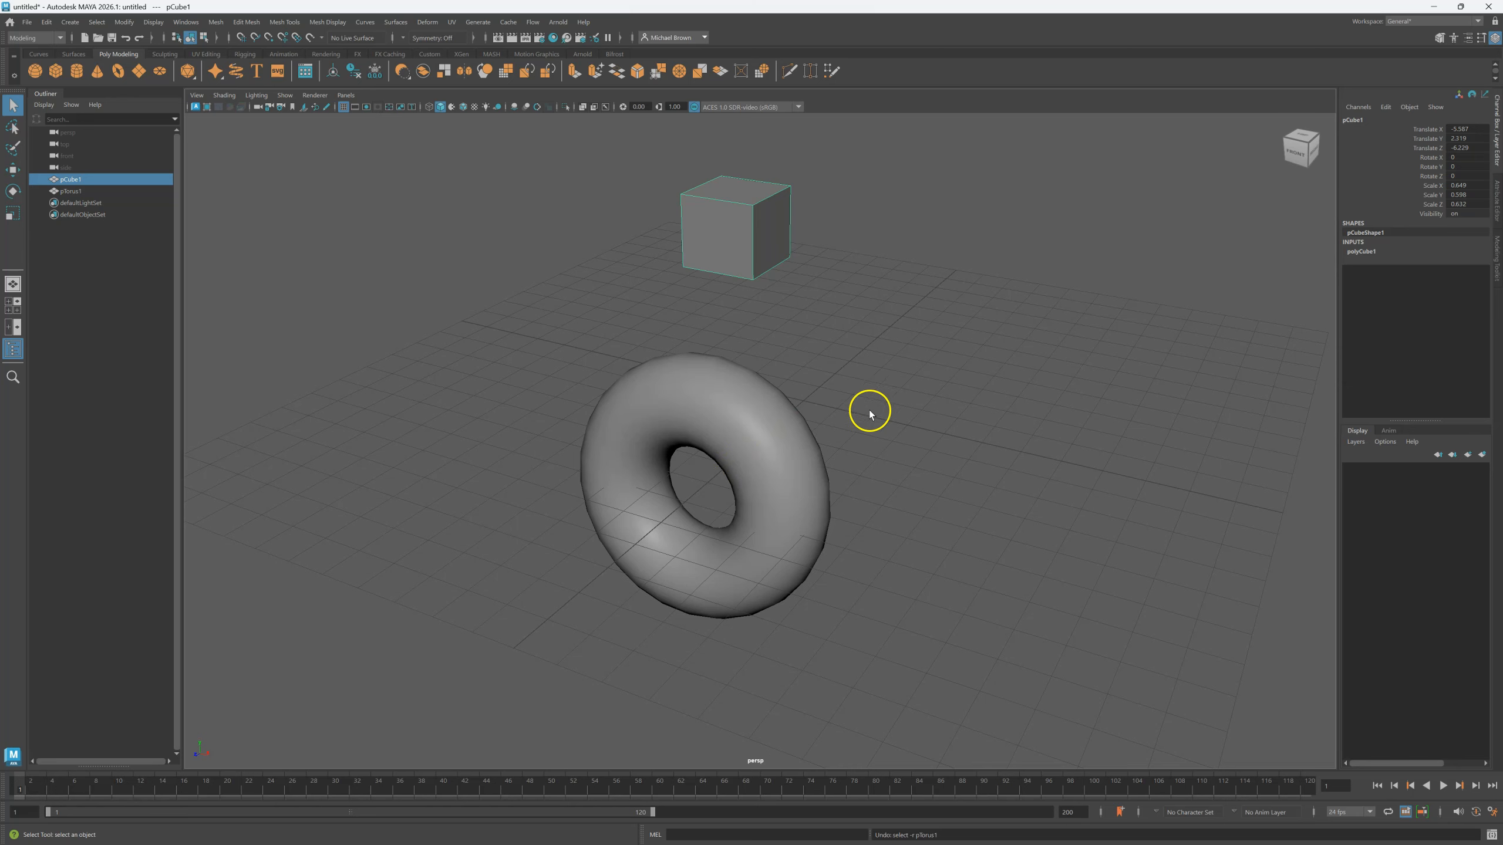
Orbit the view and select the torus, then the cube.
alt+drag(949, 413, 984, 412)
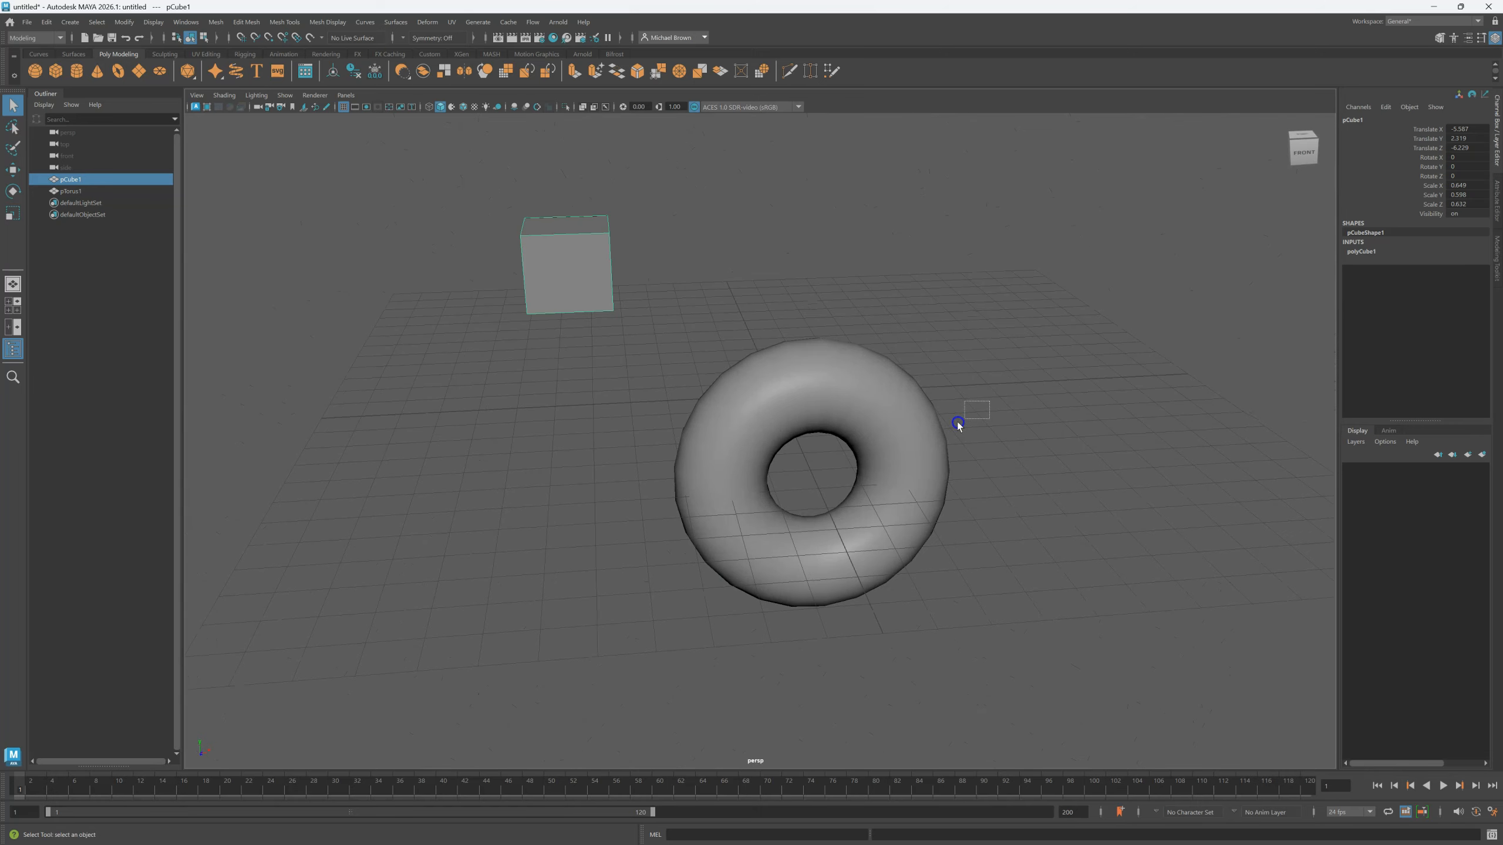
drag(898, 433, 897, 432)
click(866, 415)
click(589, 283)
mouse_move(1006, 470)
alt+middle_down()
mouse_move(1030, 346)
mouse_move(1170, 582)
mouse_move(886, 594)
mouse_move(879, 446)
mouse_move(1111, 400)
mouse_move(1039, 608)
mouse_move(848, 423)
mouse_move(1191, 379)
mouse_move(919, 657)
mouse_move(943, 422)
mouse_move(1121, 503)
mouse_move(943, 584)
mouse_move(1018, 462)
alt+middle_up()
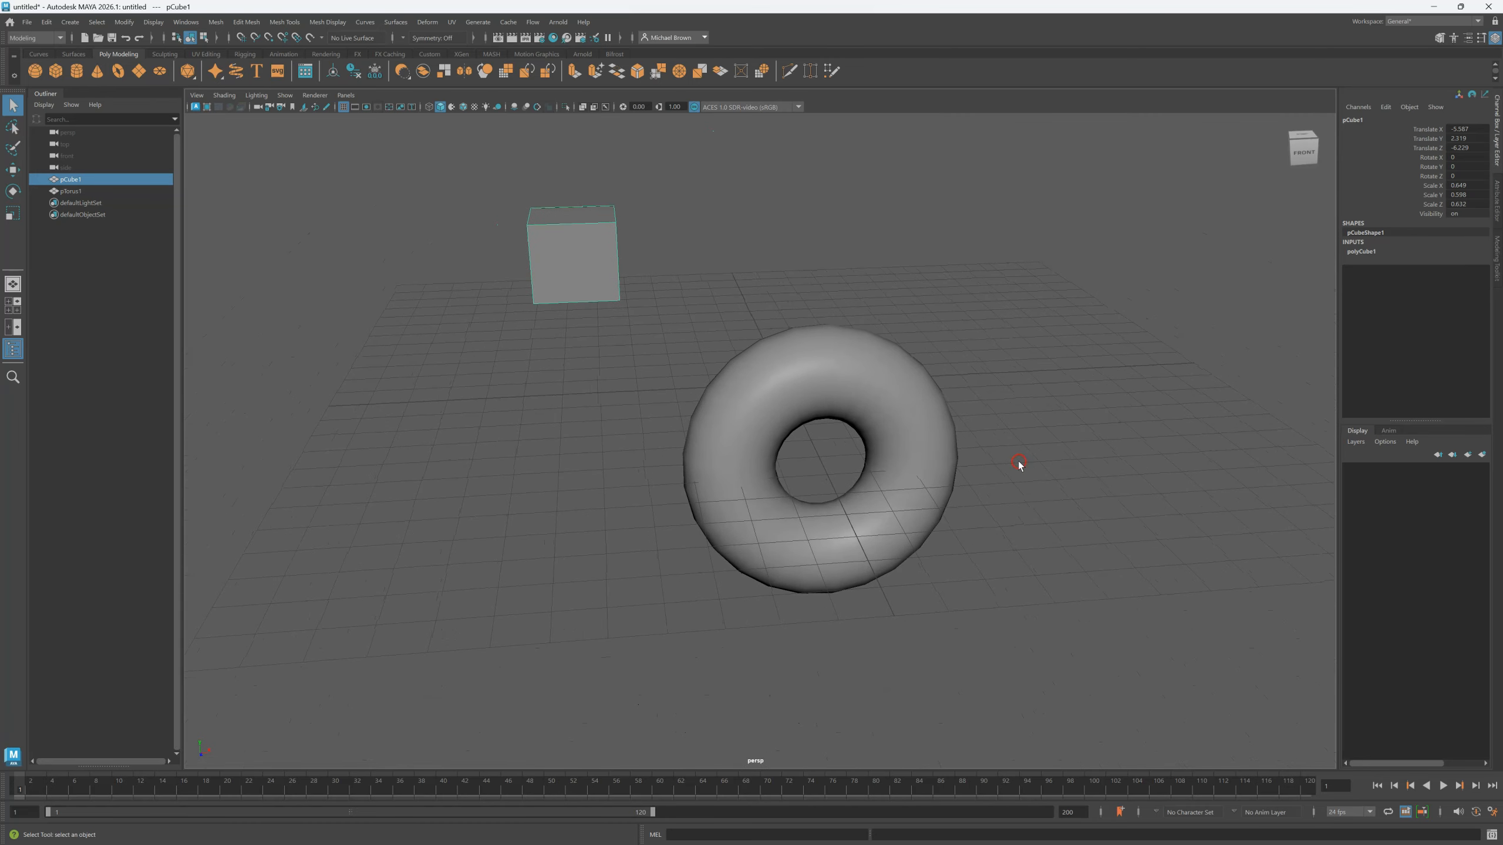
Orbit to the right side, zoom in, and swing round to a close front view of the torus.
alt+drag(1069, 537, 980, 542)
scroll(981, 531, up, 3)
scroll(981, 531, down, 6)
scroll(980, 531, up, 4)
mouse_move(980, 530)
alt+right_down()
mouse_move(956, 10)
mouse_move(947, 400)
mouse_move(987, 727)
mouse_move(983, 188)
mouse_move(997, 94)
mouse_move(1008, 531)
alt+right_up()
alt+drag(872, 536, 900, 509)
alt+middle_drag(1127, 340, 999, 424)
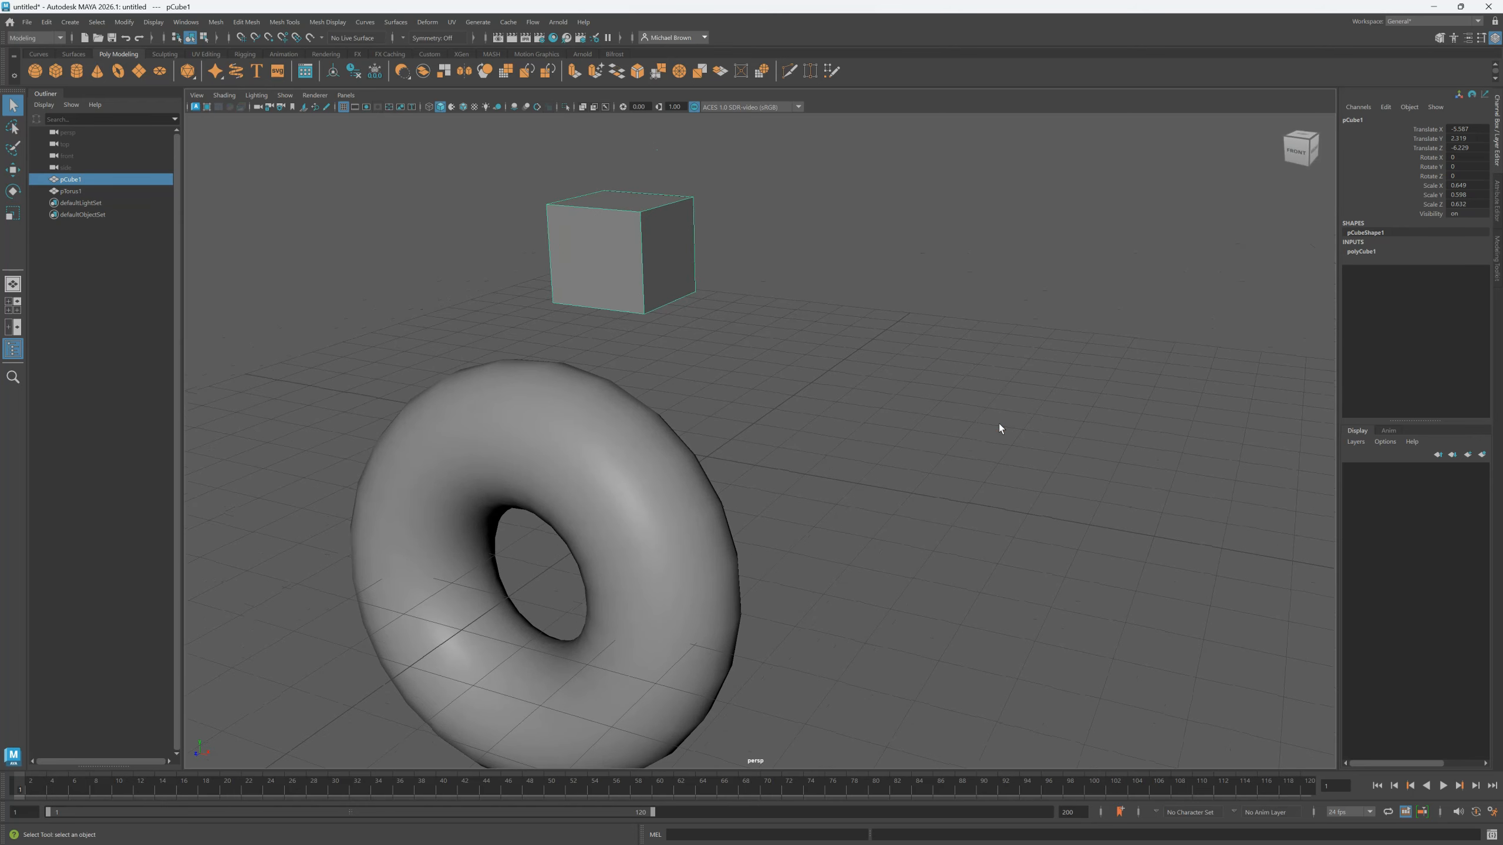